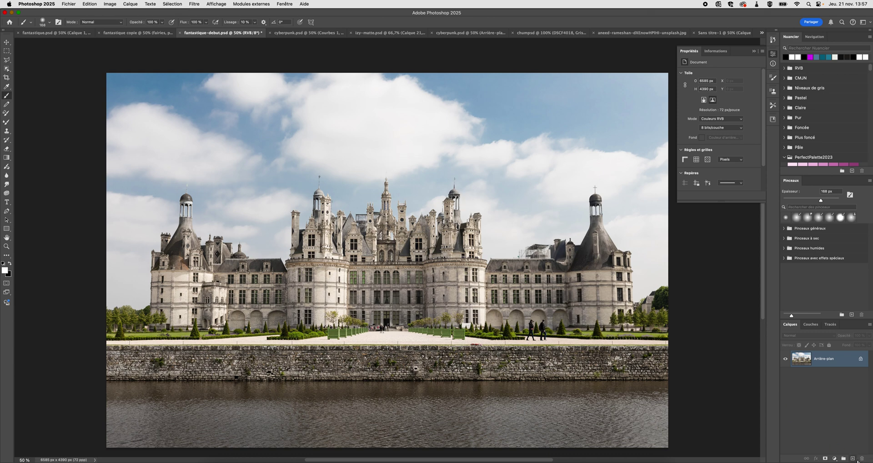
Add a new layer and clone sky over the scaffolding above the right wing's roof with the Clone Stamp, sampling the active layer and below.
left_click(852, 458)
key("s")
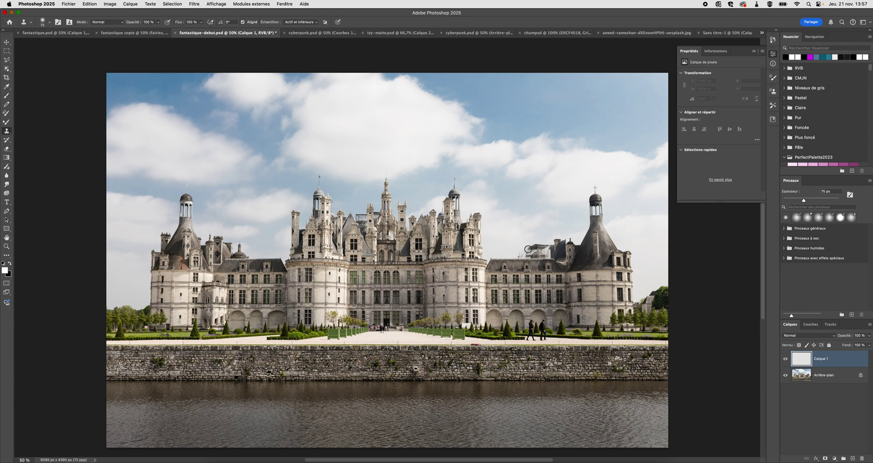
left_click_drag(524, 256, 530, 250)
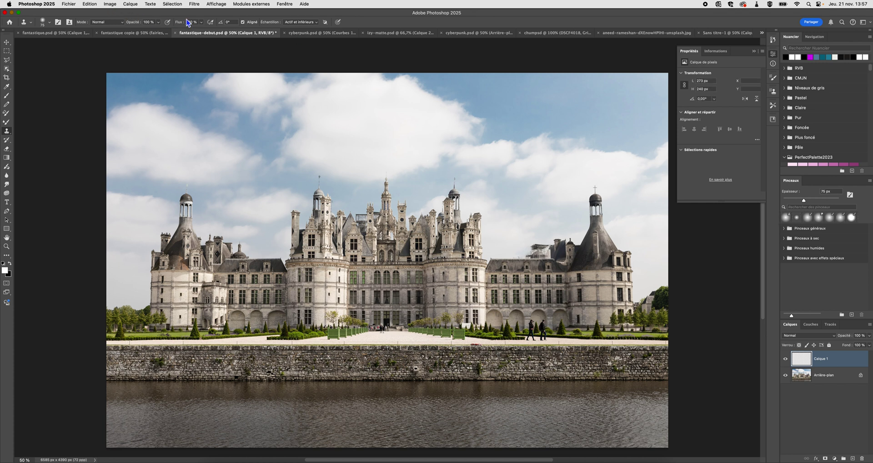
left_click(298, 22)
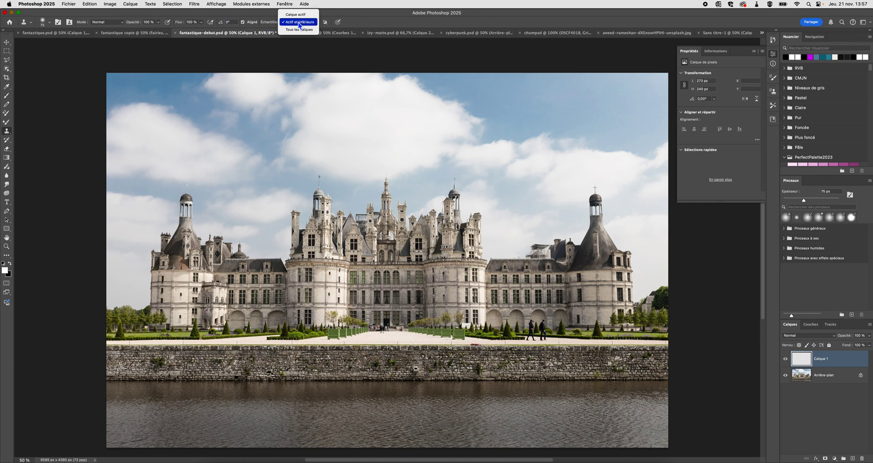
left_click(299, 22)
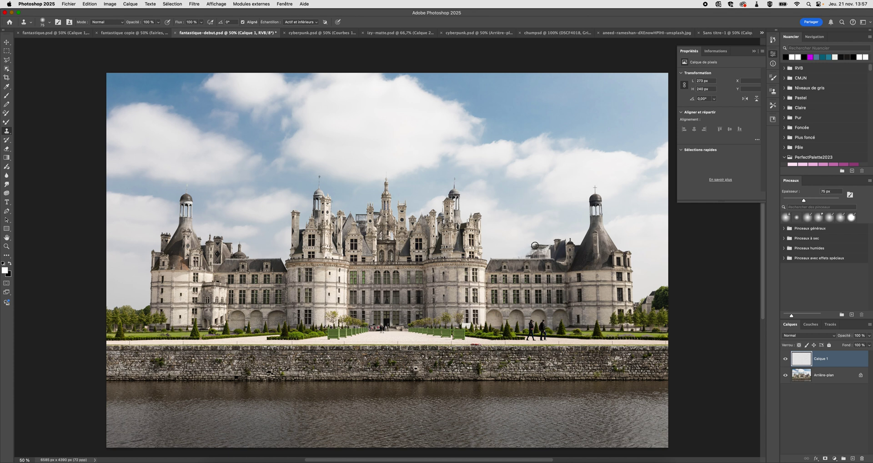
left_click_drag(527, 251, 518, 254)
Rename the new layer as "retouche".
double_click(820, 358)
type("retouche")
key("Return")
Try the Healing Brush by copying the right tower's middle and lower windows onto the bare wall beside them.
left_click(5, 131)
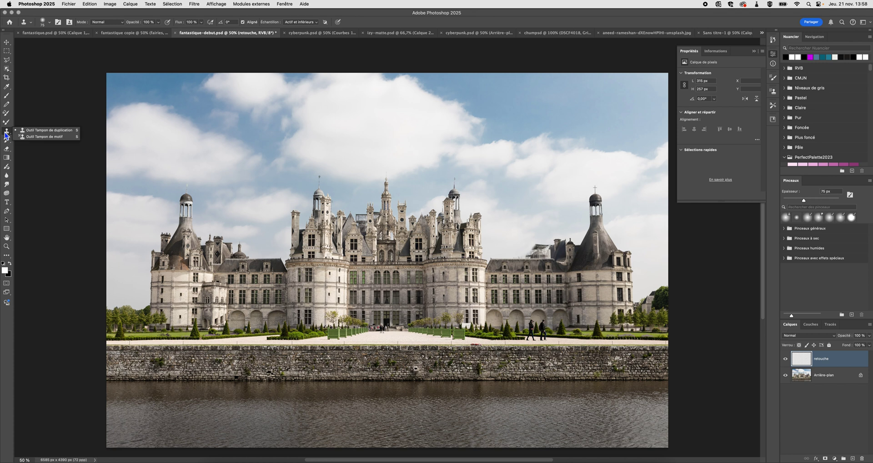
left_click(7, 255)
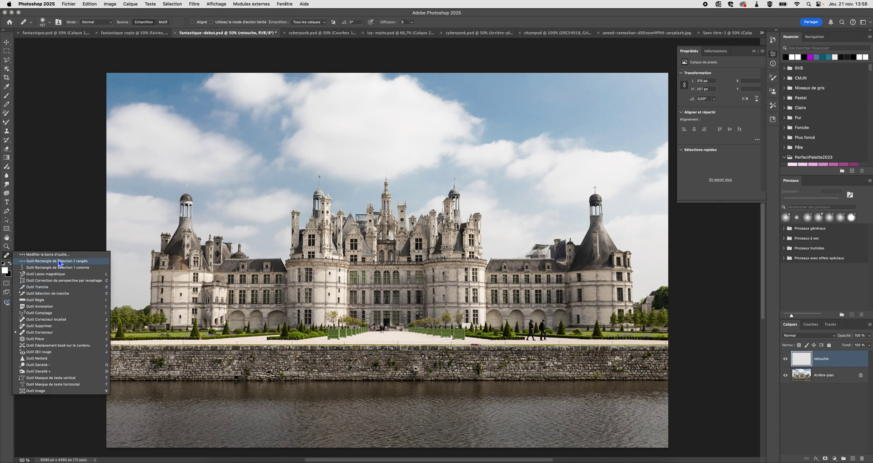
left_click(62, 335)
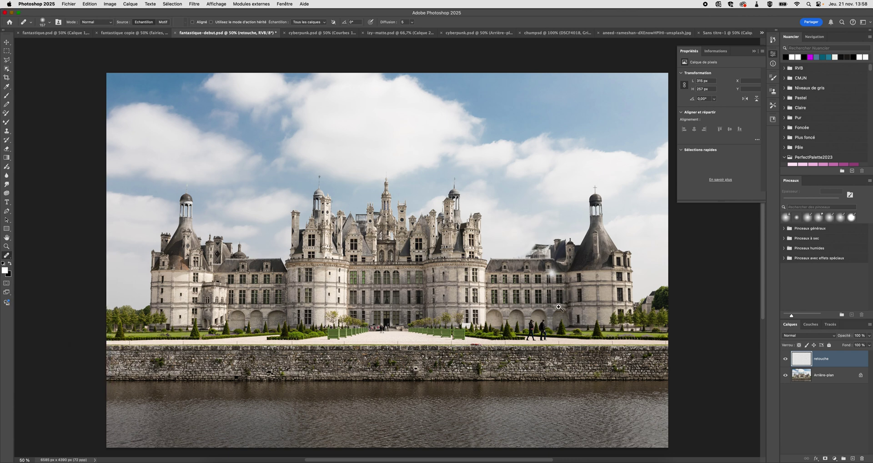
left_click(585, 303, "super")
left_click(586, 303, "super")
left_click_drag(589, 300, 545, 292)
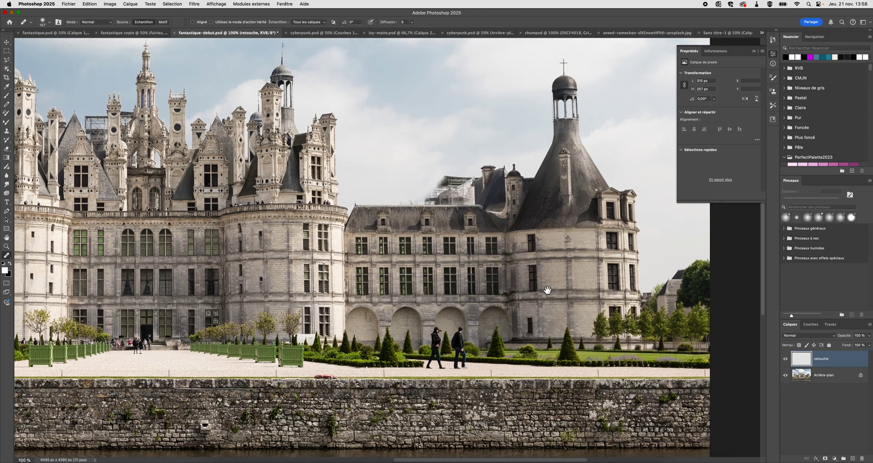
left_click(535, 277, "alt")
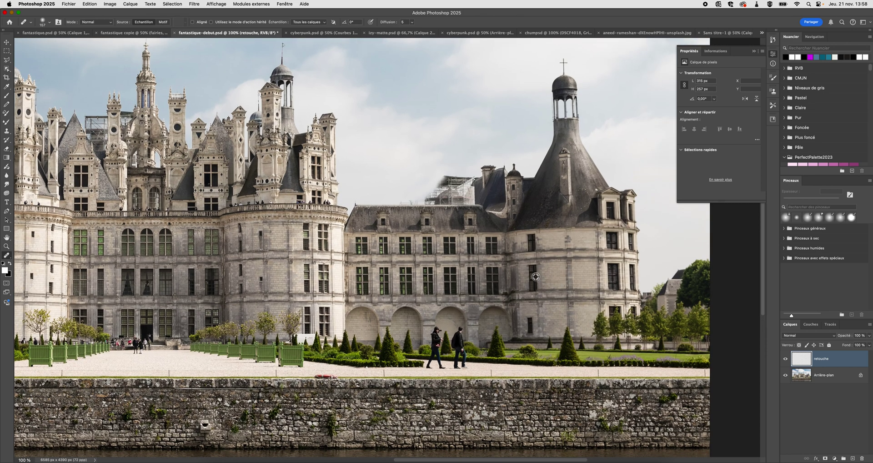
left_click(557, 279)
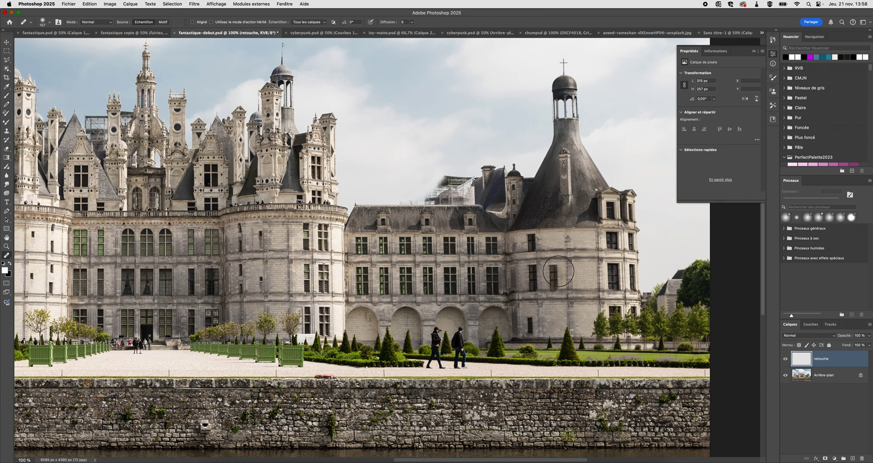
left_click(579, 311)
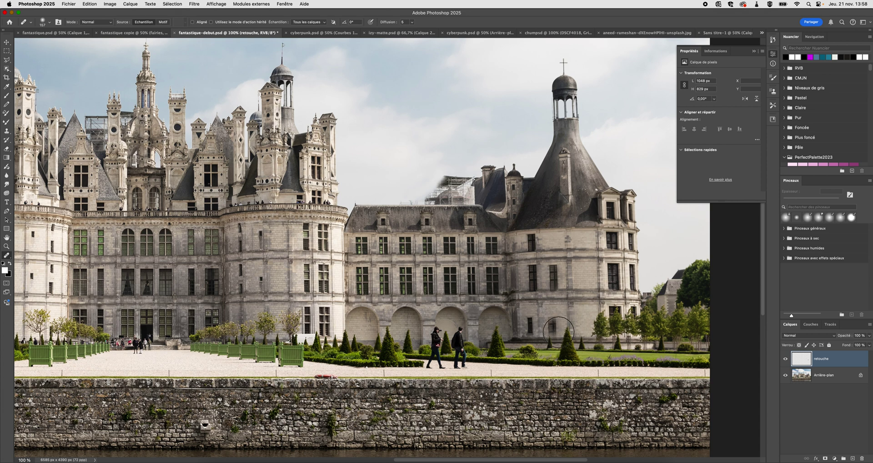
left_click(535, 327, "alt")
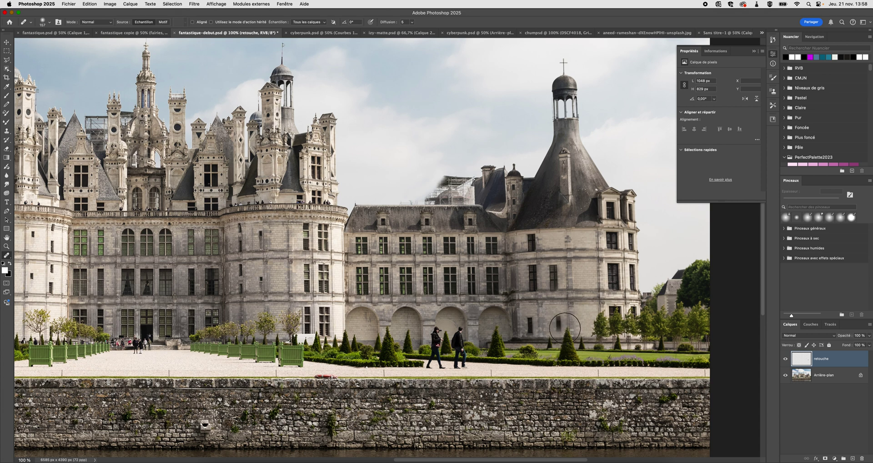
left_click(561, 331)
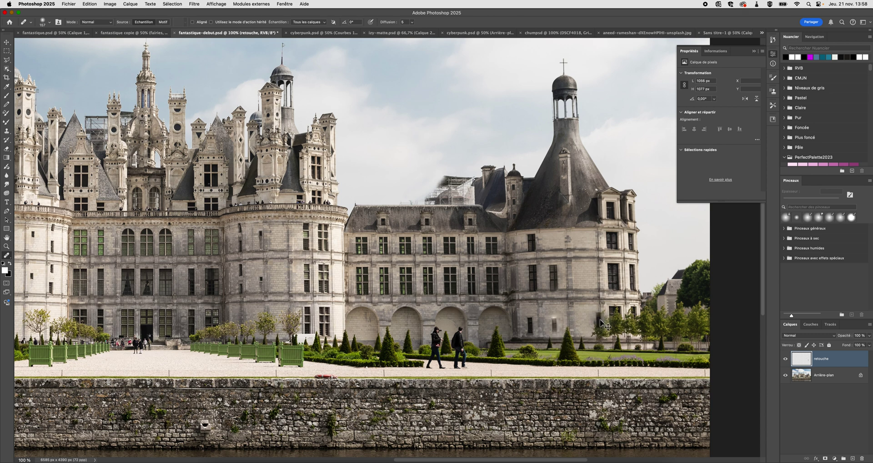
Undo the copied windows, the layer renaming, the cloned sky and the added layer.
key("super+z")
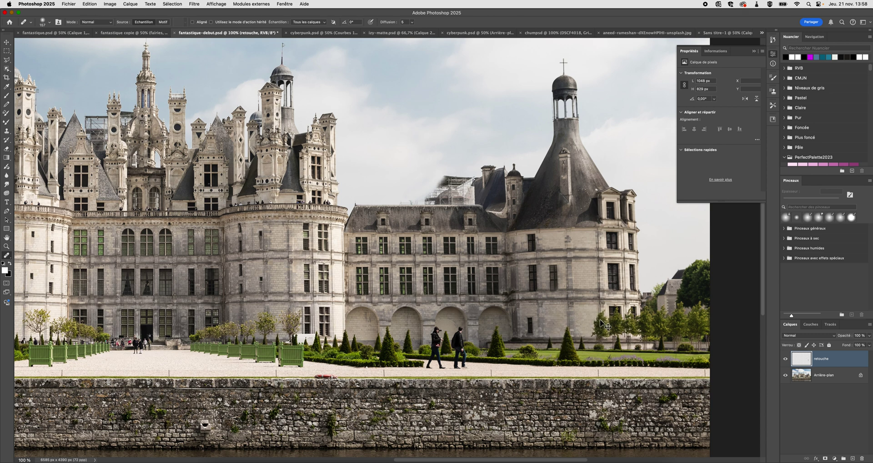
key("super+z")
key("super+z")
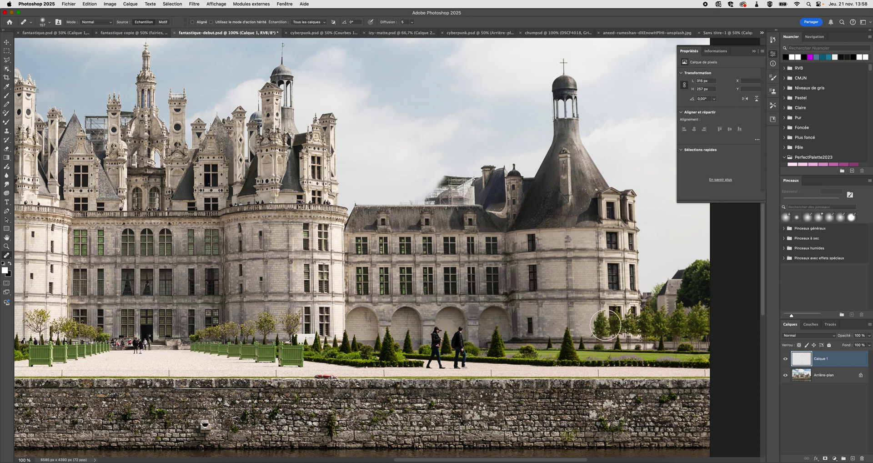
key("super+minus")
key("super+minus")
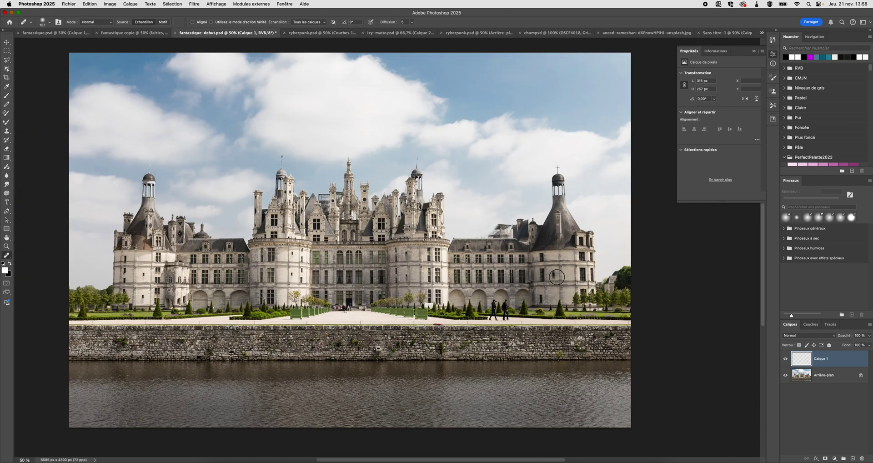
key("super+z")
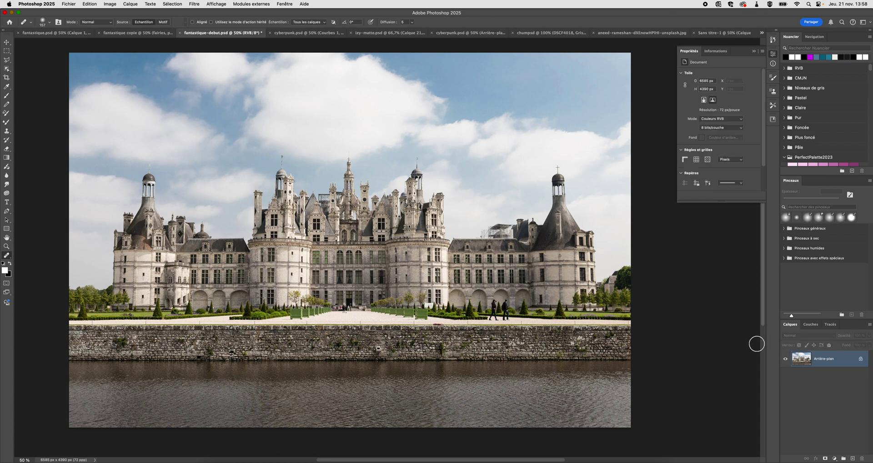
Add a new layer named "retouche" above the background.
key("l")
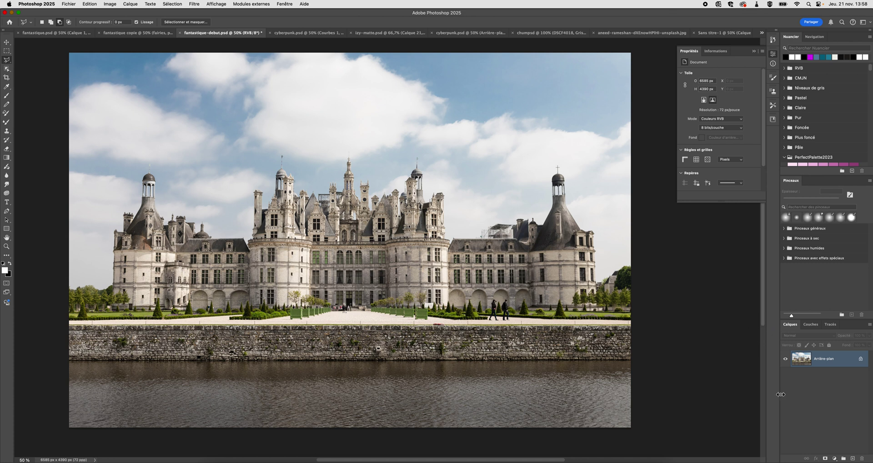
left_click(853, 458)
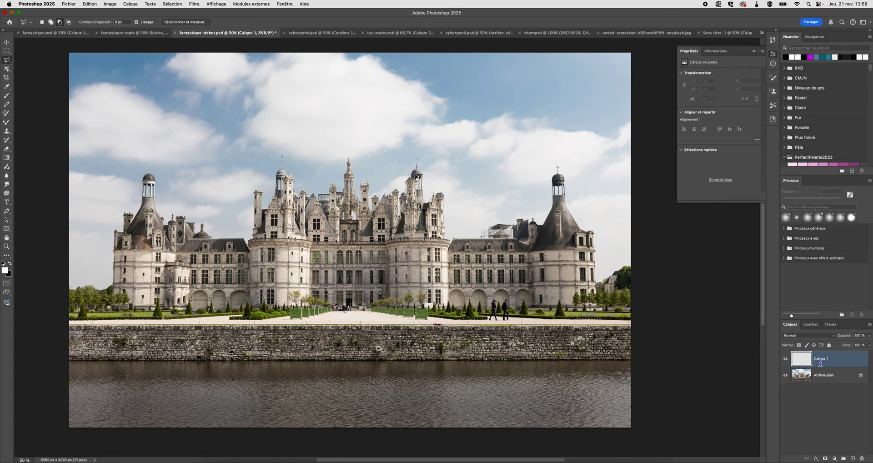
key("BackSpace")
type("retouche")
key("Return")
Outline the scaffolding above the right wing's roof with the Polygonal Lasso and open Content-Aware Fill for that selection.
left_click_drag(527, 217, 483, 220)
left_click_drag(477, 239, 477, 239)
left_click(93, 4)
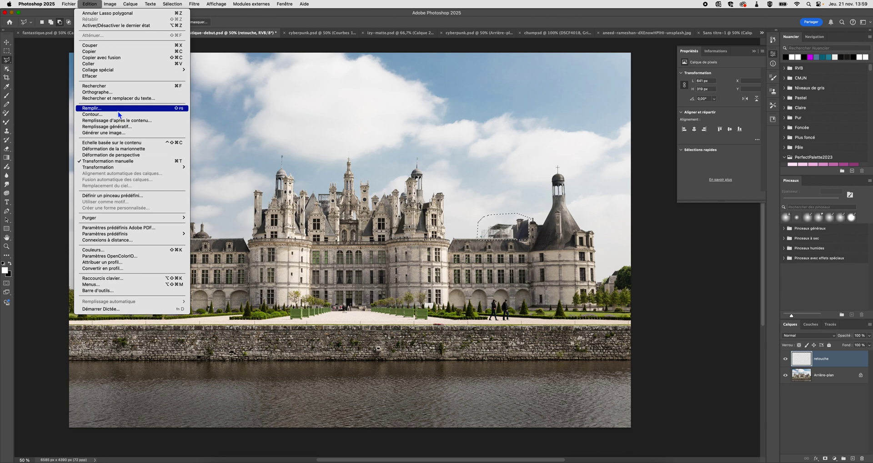
left_click(129, 121)
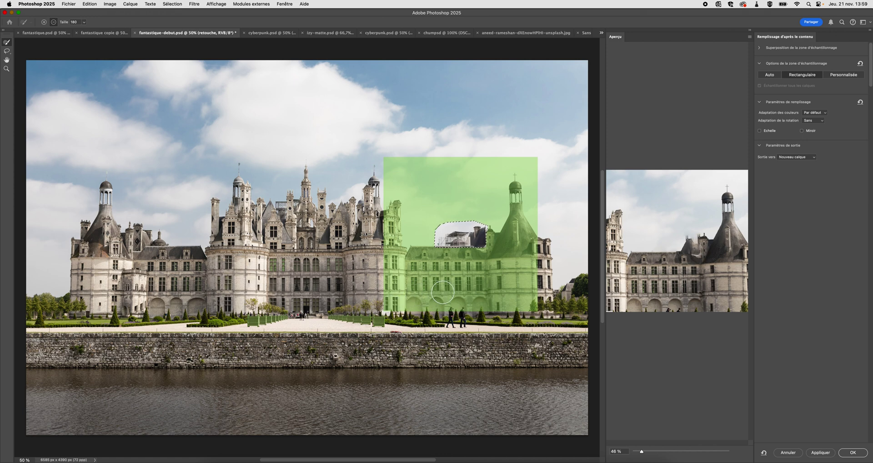
Exclude the lower facade from the sampling area, include the left wing's roof and dome, and apply the fill to a new layer without a remaining selection.
mouse_move(374, 317)
left_mouse_down()
mouse_move(434, 303)
mouse_move(544, 302)
mouse_move(355, 291)
mouse_move(562, 286)
mouse_move(376, 273)
mouse_move(560, 275)
left_mouse_up()
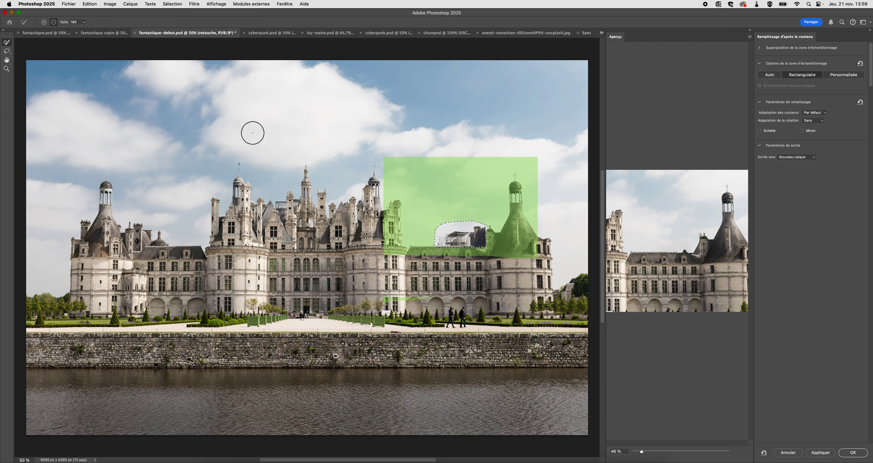
key("alt")
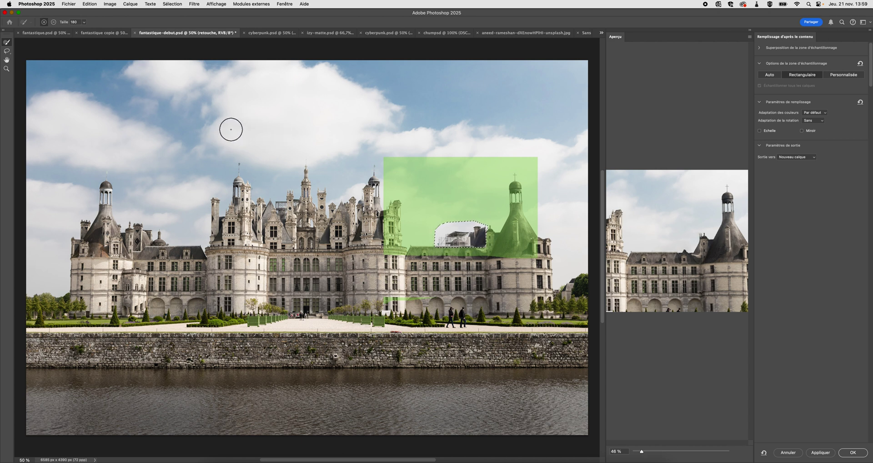
mouse_move(186, 258)
left_mouse_down()
mouse_move(147, 260)
mouse_move(203, 260)
mouse_move(159, 258)
left_mouse_up()
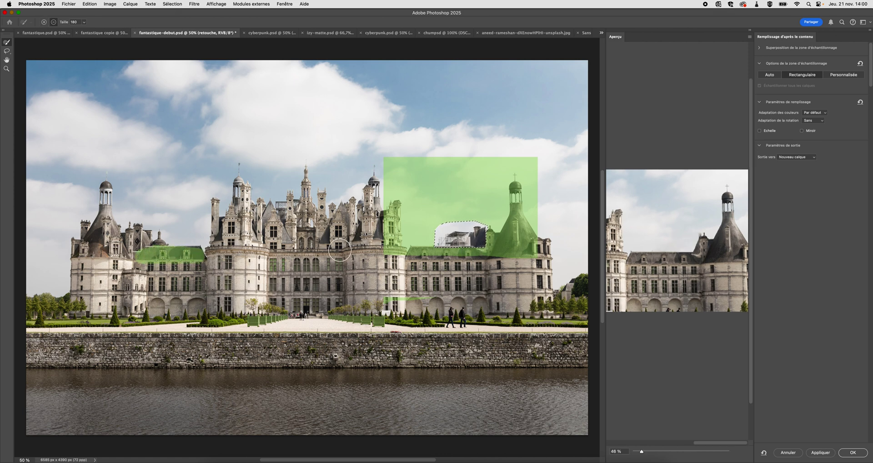
left_click_drag(161, 248, 162, 241)
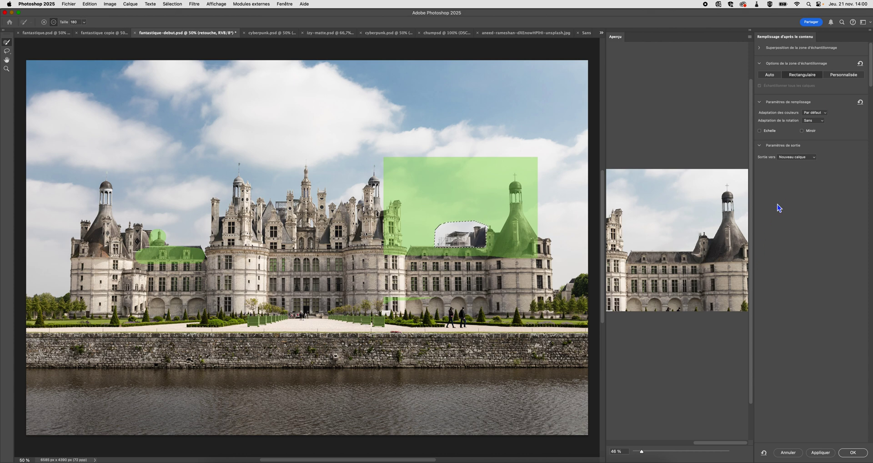
left_click(846, 446)
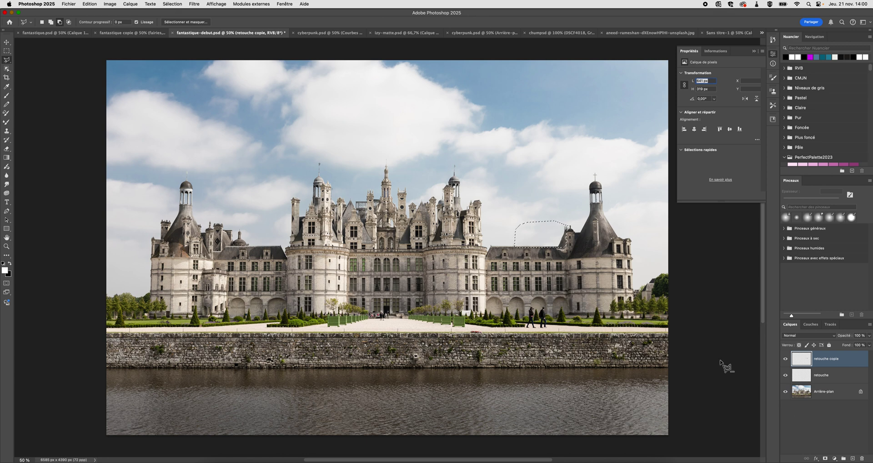
key("super+d")
Select the right half of the central block's towers and roofs on the background layer and copy it to a new layer.
left_click(827, 399)
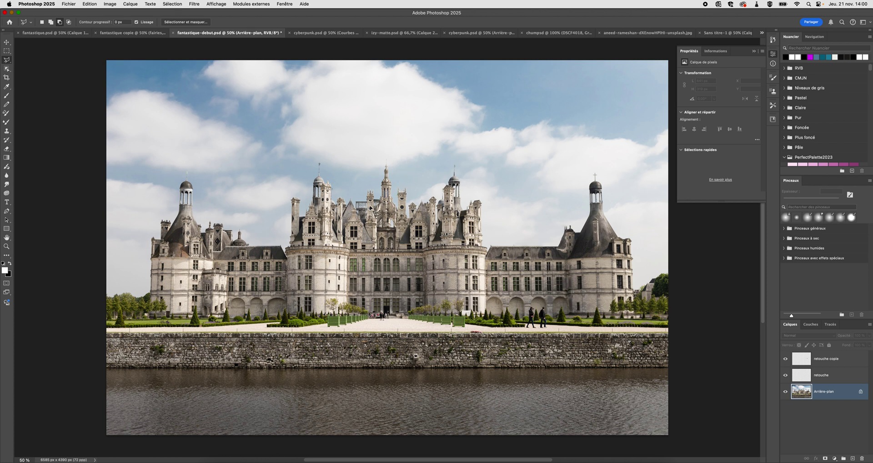
left_click(386, 146)
left_click(488, 249)
left_click(486, 137)
double_click(386, 145)
key("super+j")
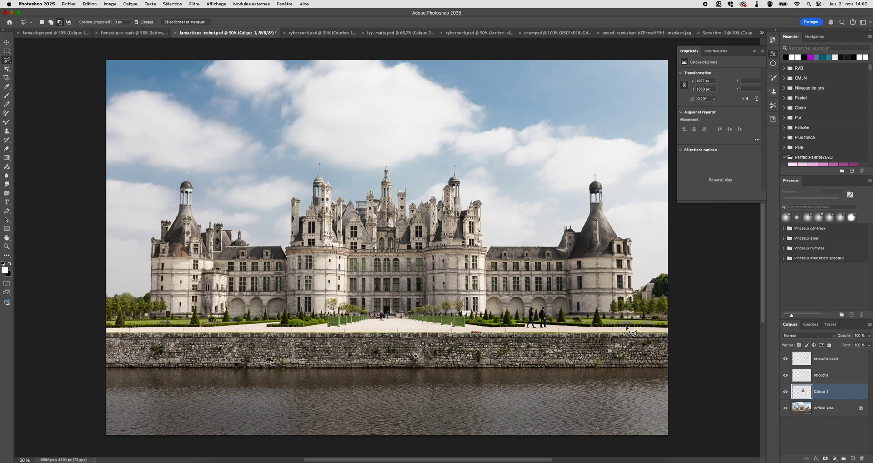
Flip the copied towers horizontally and place them over the left half of the castle's central block.
key("super+t")
right_click(402, 210)
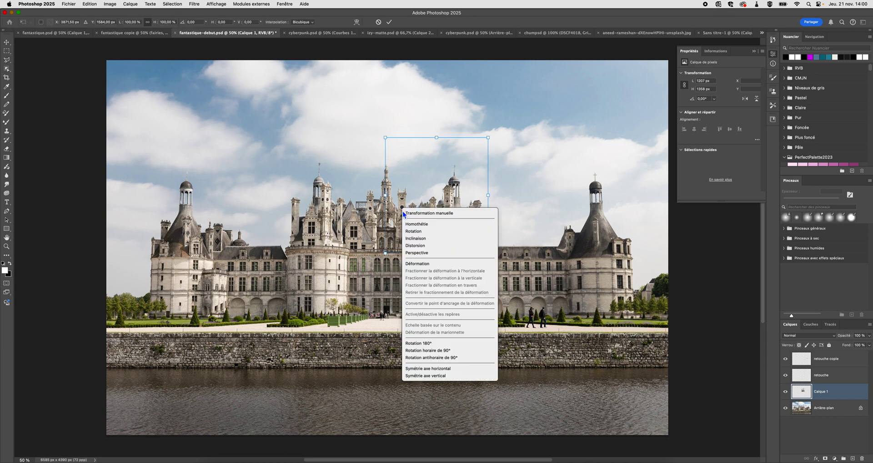
left_click(462, 375)
key("super+z")
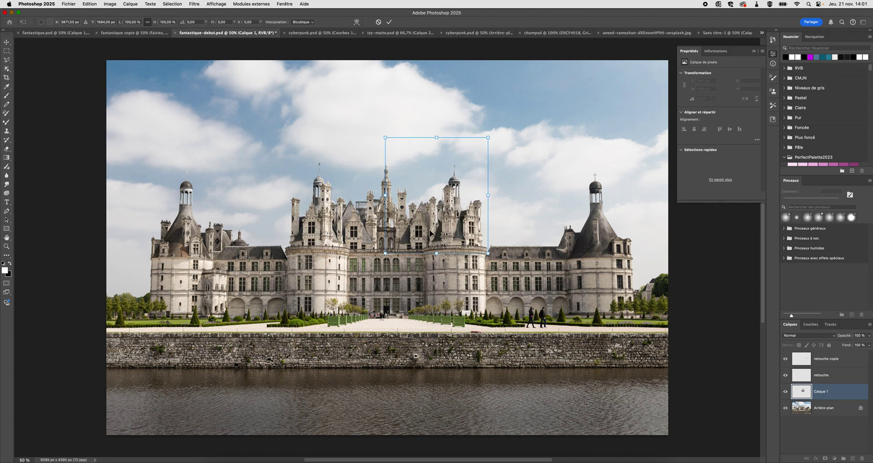
right_click(432, 233)
left_click(477, 389)
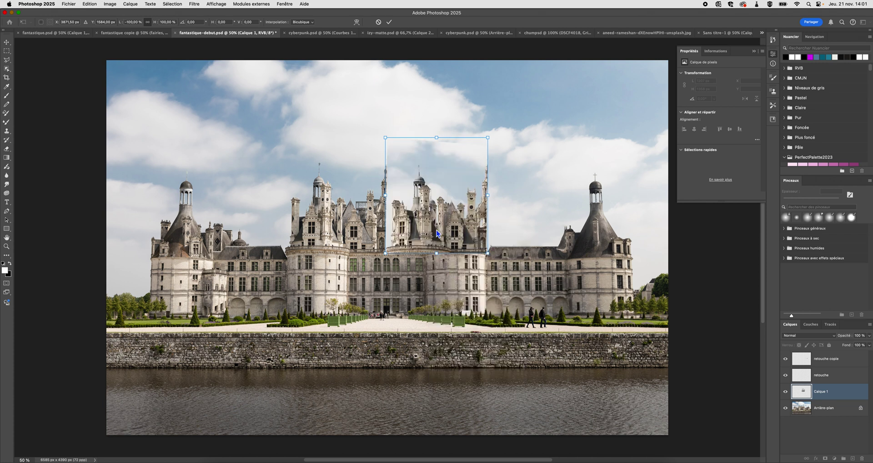
left_click_drag(435, 227, 334, 227)
key("Return")
Add a layer mask to the flipped copy and paint black with a soft brush along its sky edges to blend them.
key("l")
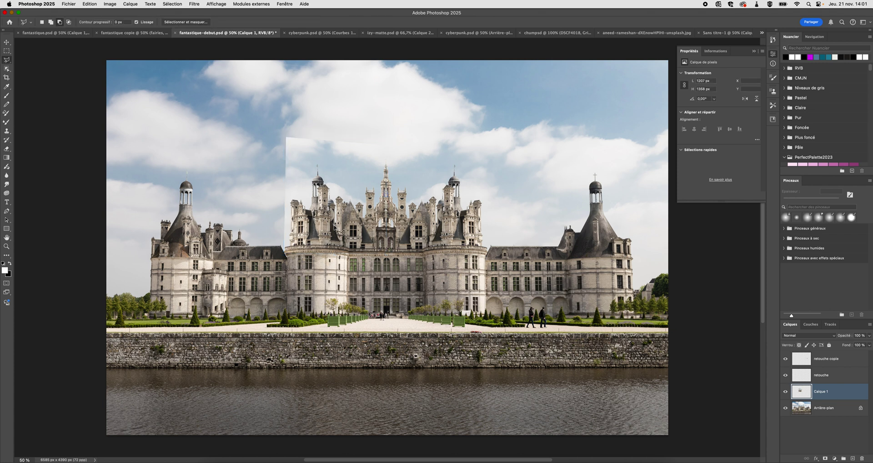
left_click(826, 458)
key("b")
key("x")
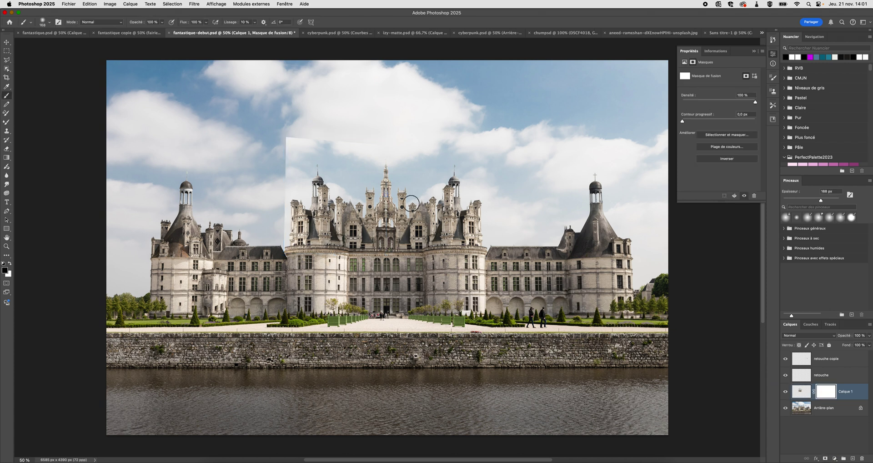
right_click(383, 145)
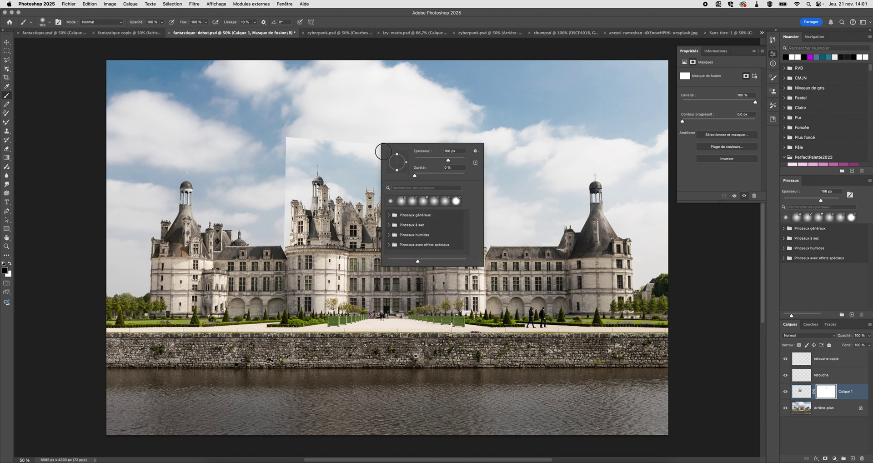
key("Escape")
left_click_drag(284, 148, 285, 225)
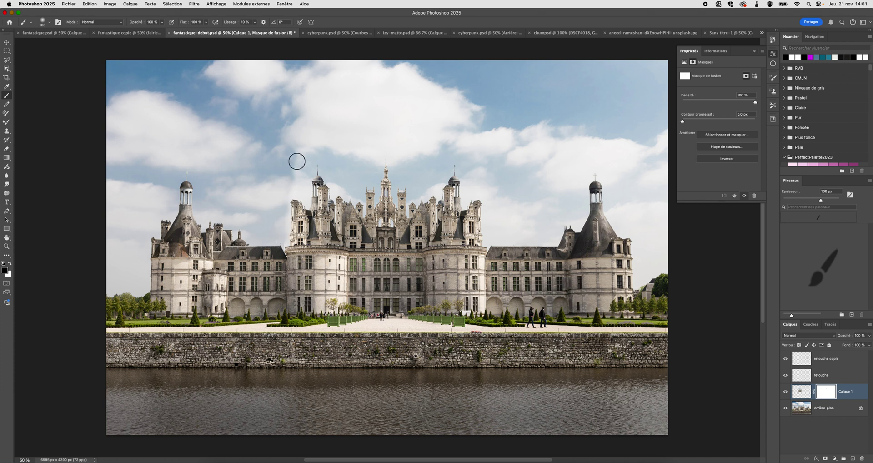
Paint black on the flipped copy's mask over the sky above the central block's left towers.
left_click_drag(296, 161, 333, 154)
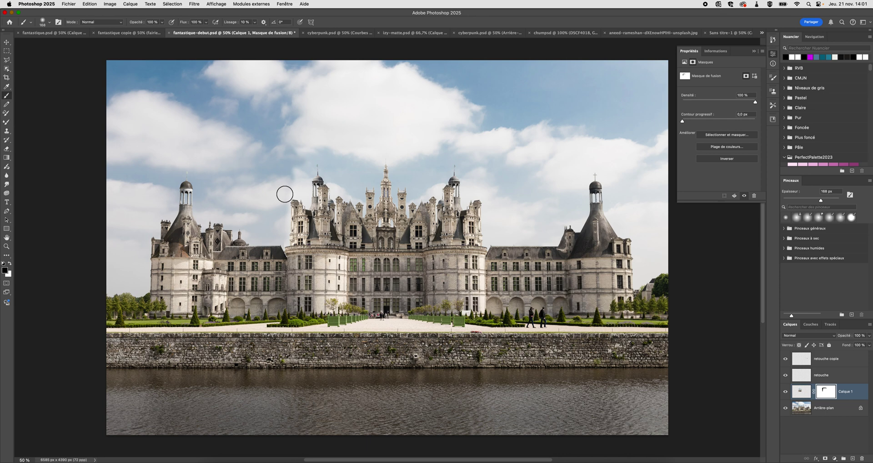
Select the area around the two pedestrians and apply Generative Fill with the prompt "princesse sur un cheval, style conte de fée".
key("m")
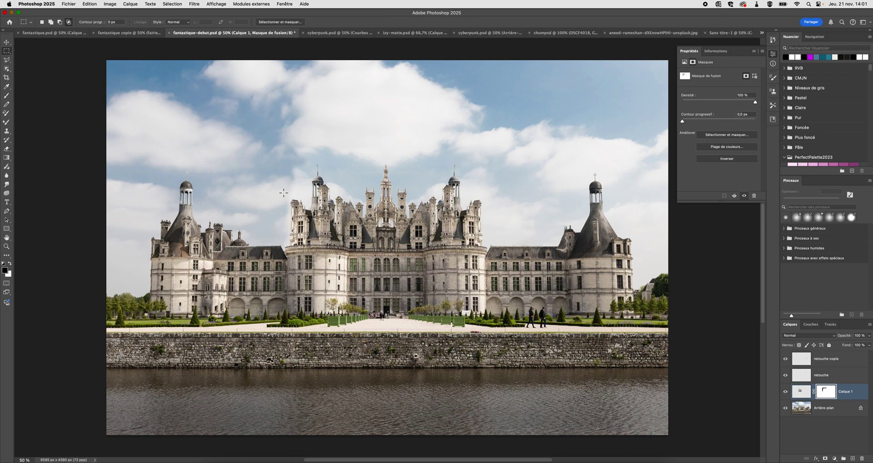
left_click_drag(502, 296, 581, 330)
left_click(91, 4)
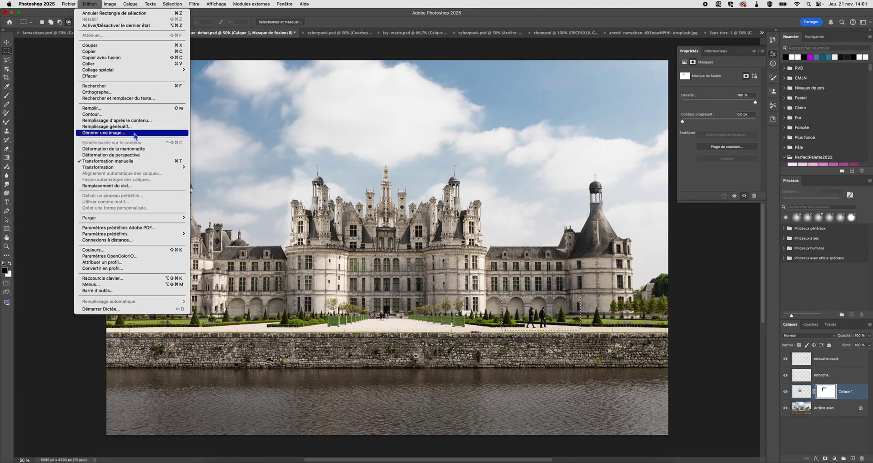
left_click(135, 128)
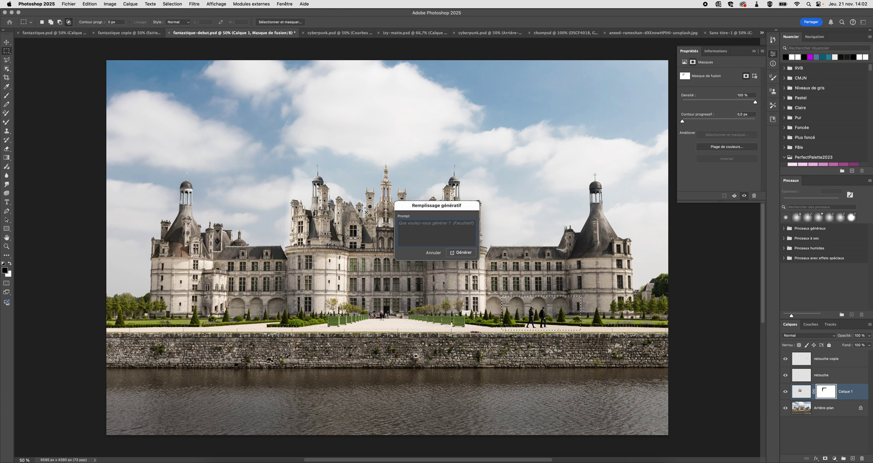
type("princesse sur un che")
type("val, style con")
key("BackSpace")
key("BackSpace")
key("Return")
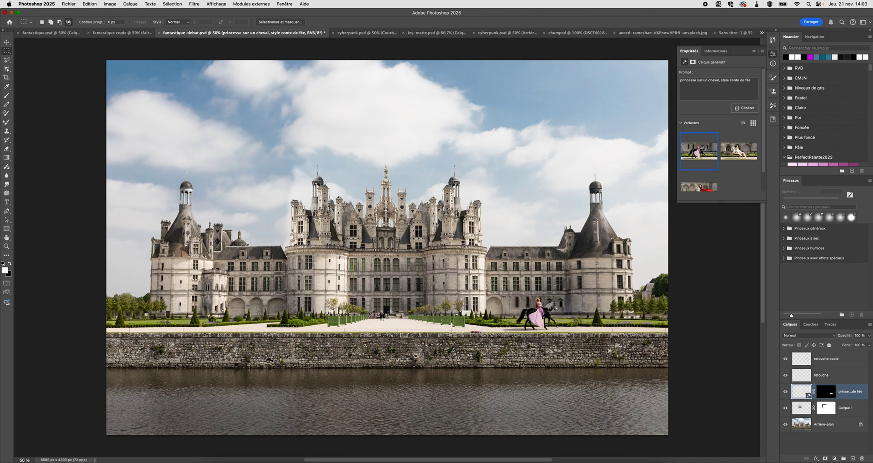
scroll(321, 247, "left", 1)
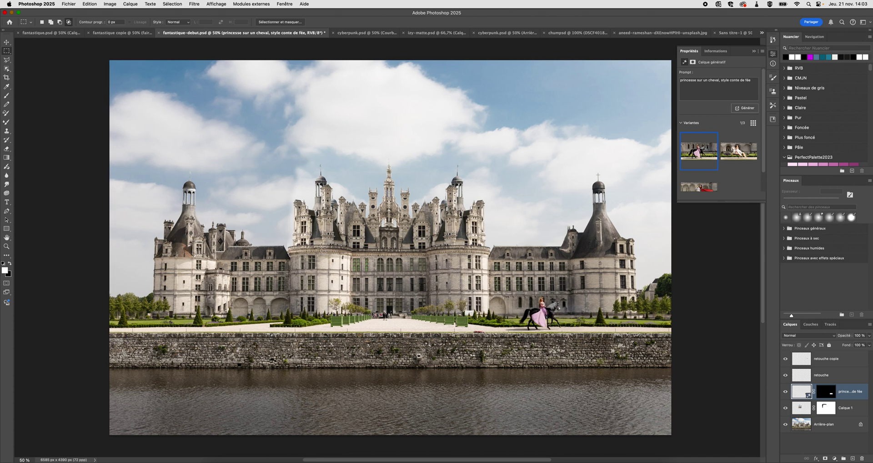
left_click(556, 310, "super")
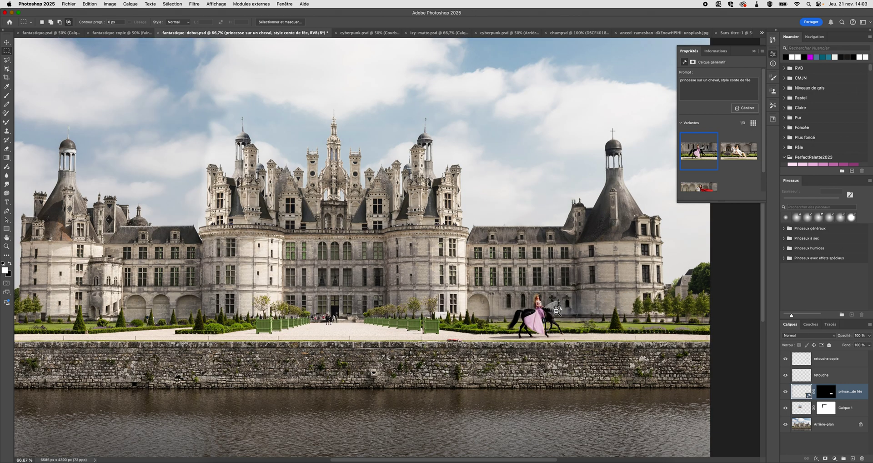
left_click(555, 310, "alt+super")
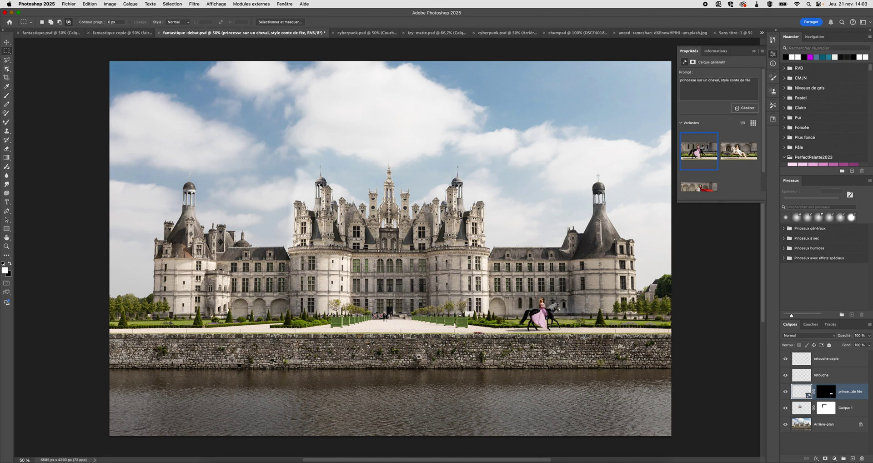
Switch to the fantastique copie document and review its generated layers by toggling the visibility of the rider, kings and dragon layers.
left_click(128, 35)
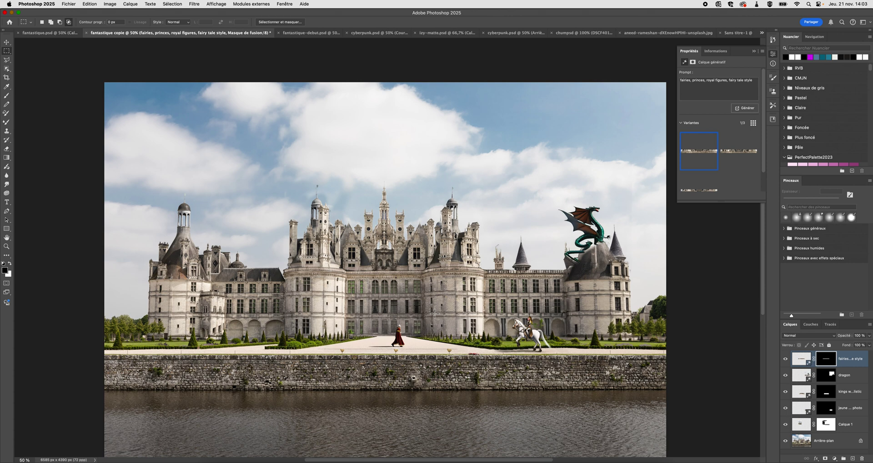
left_click(861, 426)
left_click(786, 408)
left_click(786, 408)
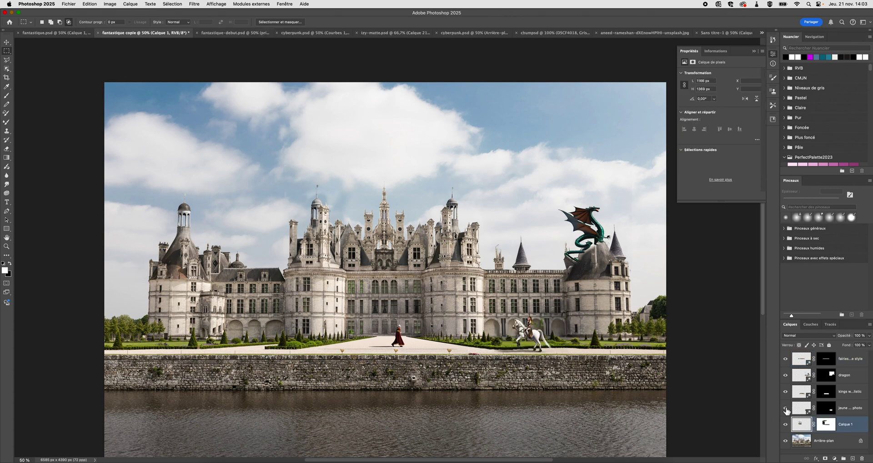
left_click(839, 408)
left_click(786, 392)
left_click(786, 393)
left_click(785, 376)
left_click(785, 376)
Add a Curves adjustment clipped to the dragon layer and raise its darker tones slightly.
left_click(831, 370)
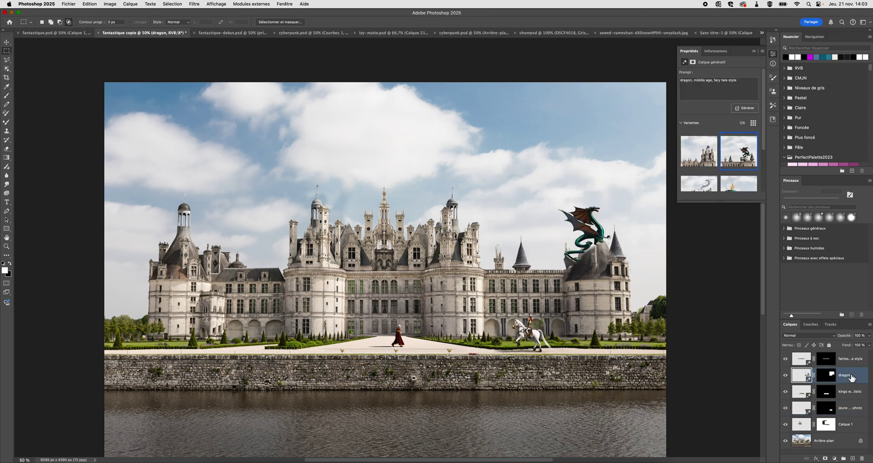
left_click(835, 459)
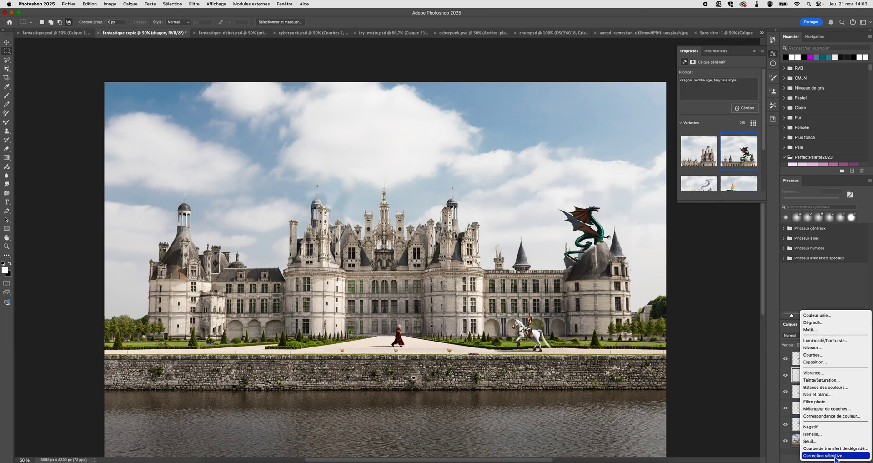
left_click(824, 356)
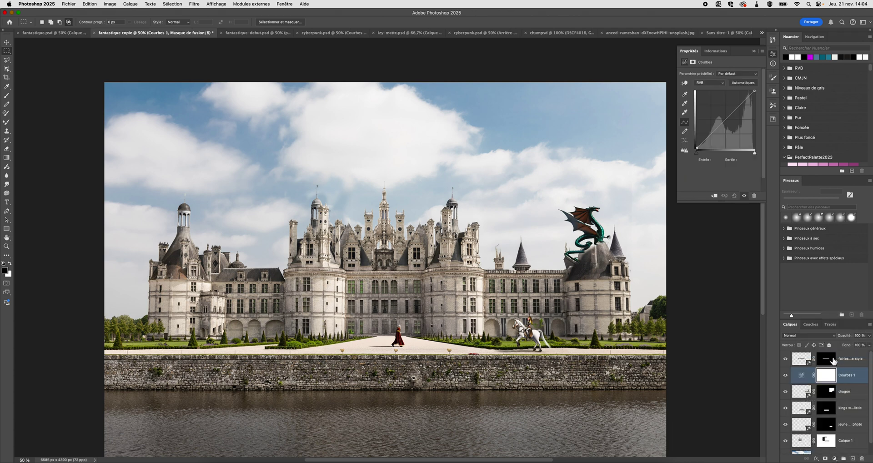
left_click(714, 196)
mouse_move(716, 129)
left_mouse_down()
mouse_move(717, 97)
mouse_move(718, 128)
left_mouse_up()
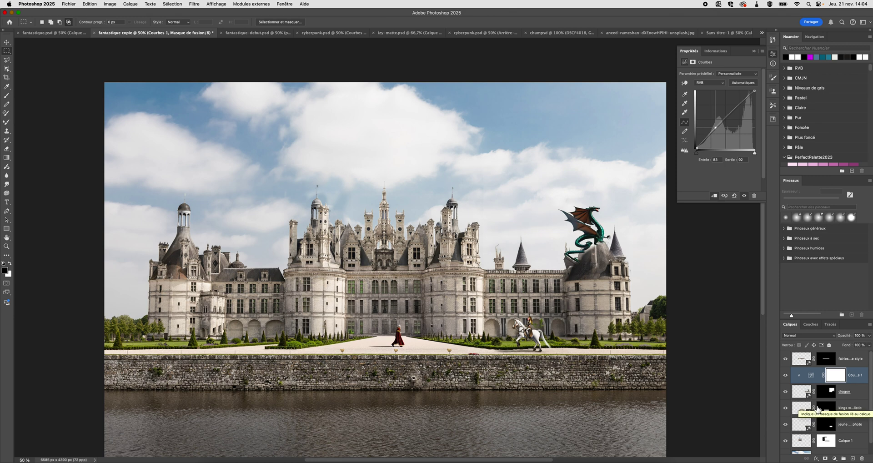
left_click_drag(715, 127, 715, 126)
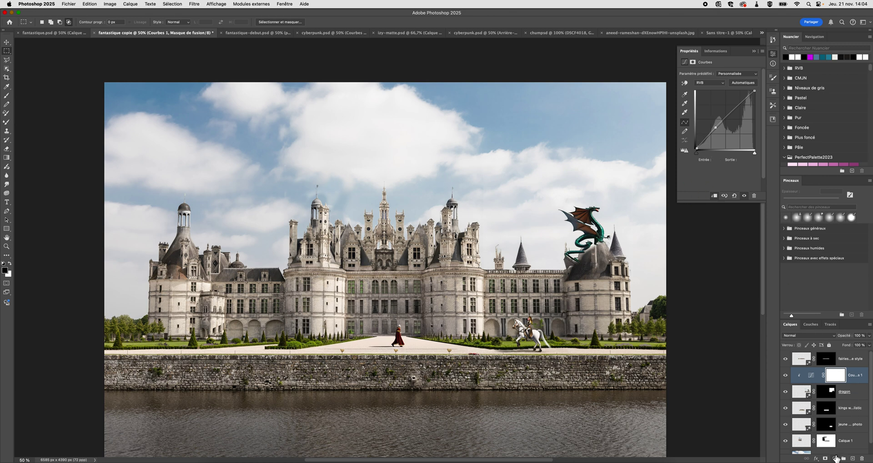
Paint black with a soft brush on the Curves mask in the sky area beside the dragon.
left_click(832, 379)
key("b")
mouse_move(489, 220)
left_mouse_down()
mouse_move(507, 249)
mouse_move(502, 223)
mouse_move(494, 226)
left_mouse_up()
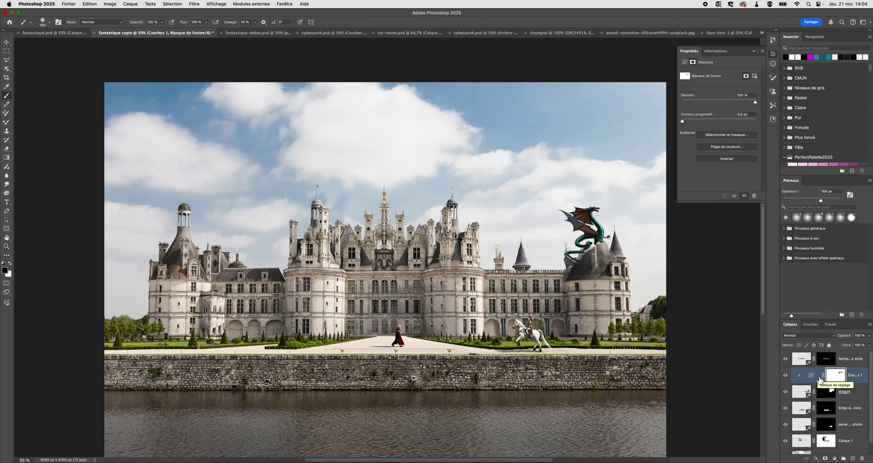
Copy the merged content of the whole image and paste it as a new layer above all others.
left_click(851, 359)
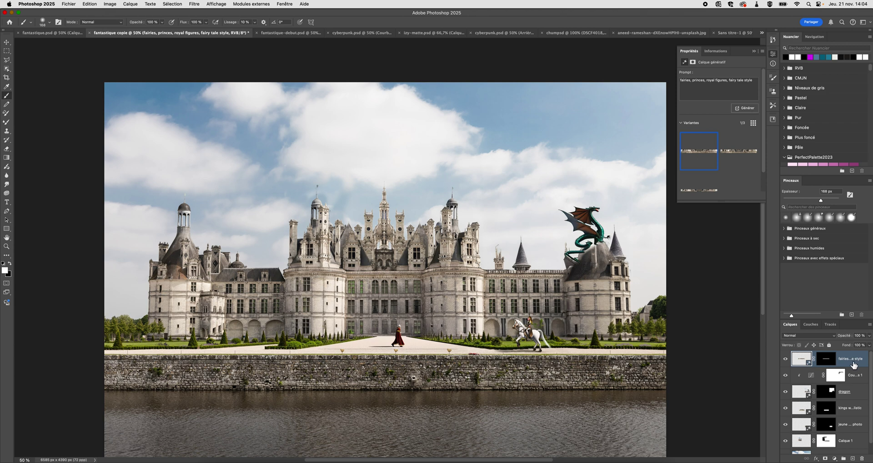
key("super+a")
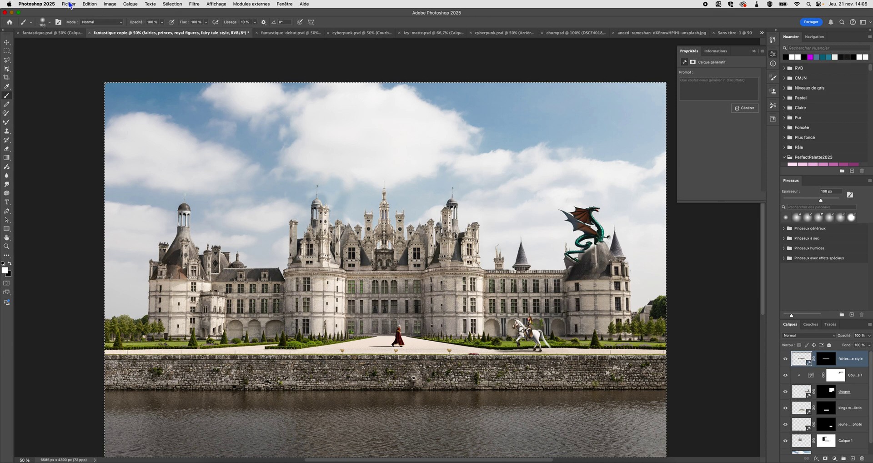
left_click(90, 3)
left_click(122, 58)
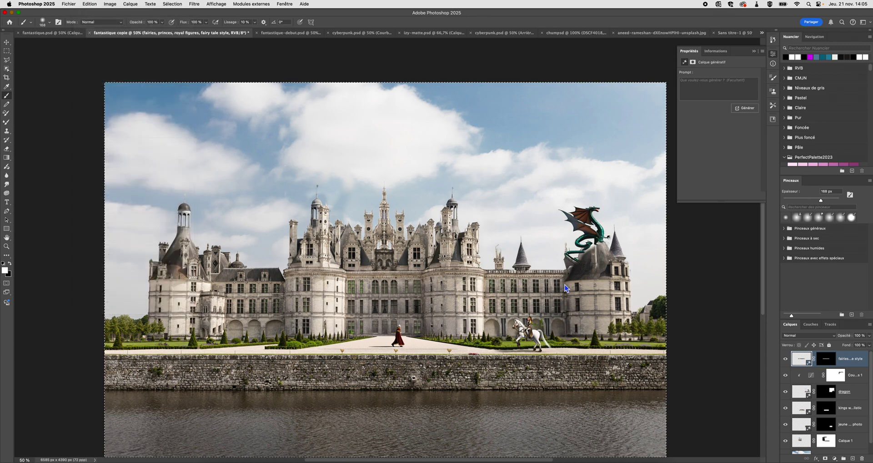
key("super+v")
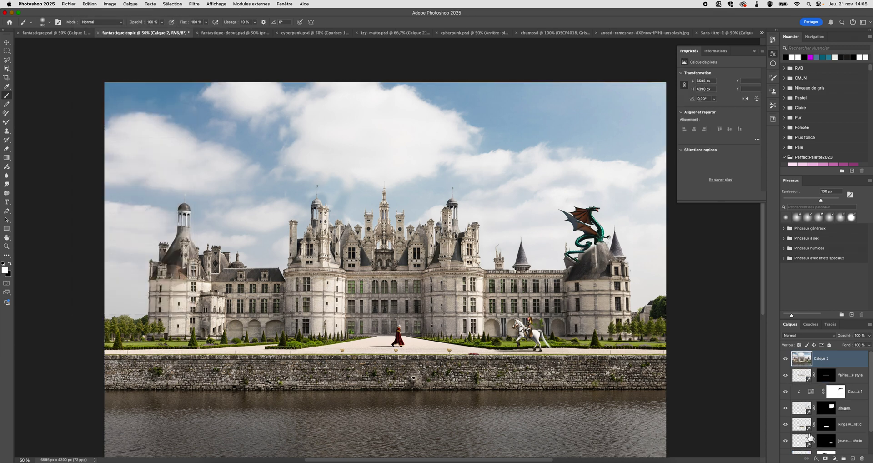
Rename the pasted layer copy-mergd and convert it to a smart object.
double_click(821, 361)
type("copy-mergd")
key("Return")
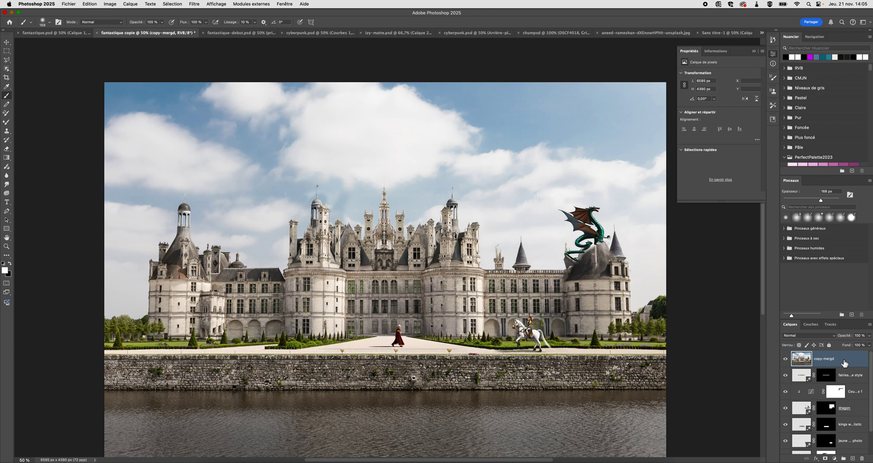
right_click(843, 361)
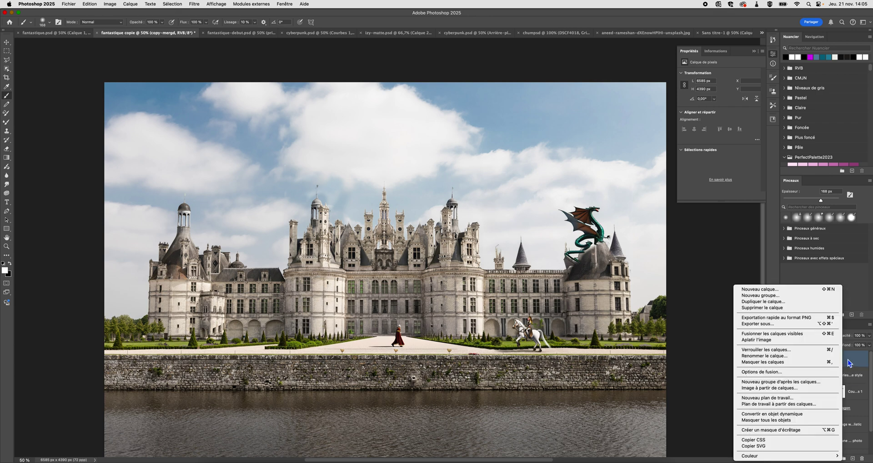
left_click(817, 413)
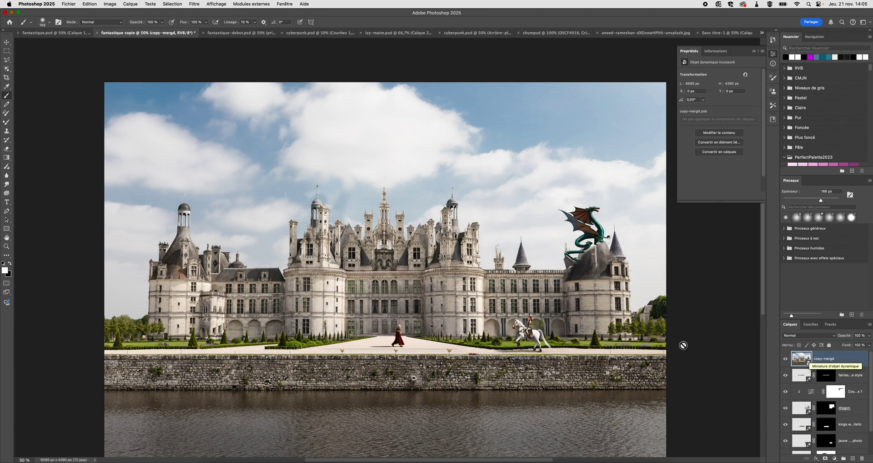
Apply a Gaussian Blur smart filter with a 17.6 pixel radius to the copy-mergd layer.
left_click(198, 5)
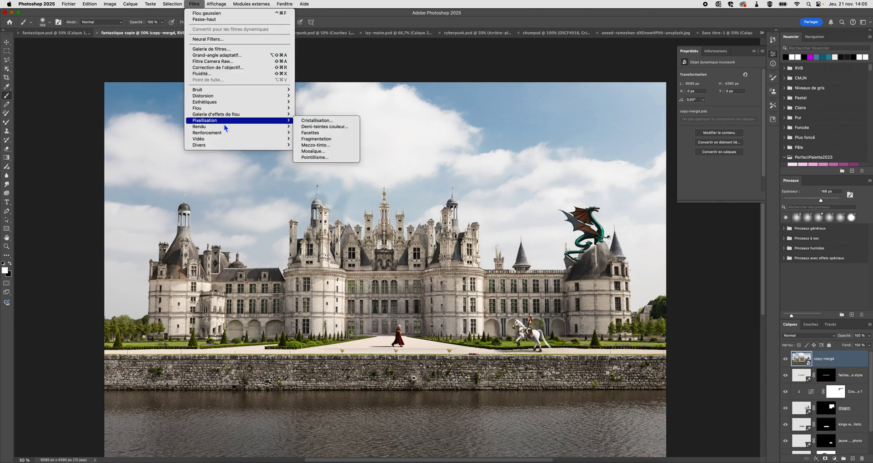
mouse_move(228, 127)
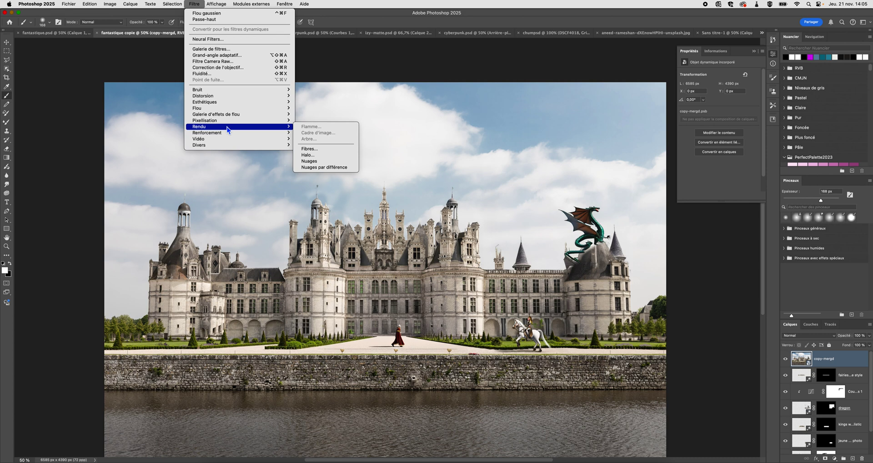
mouse_move(254, 111)
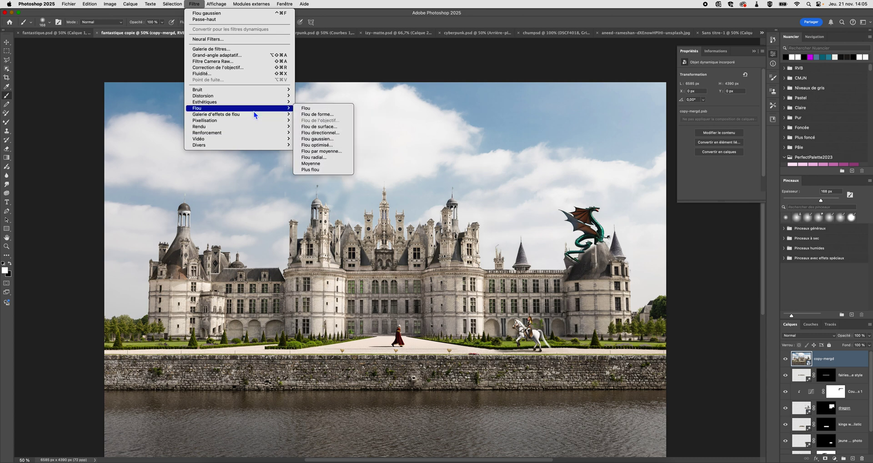
key("Escape")
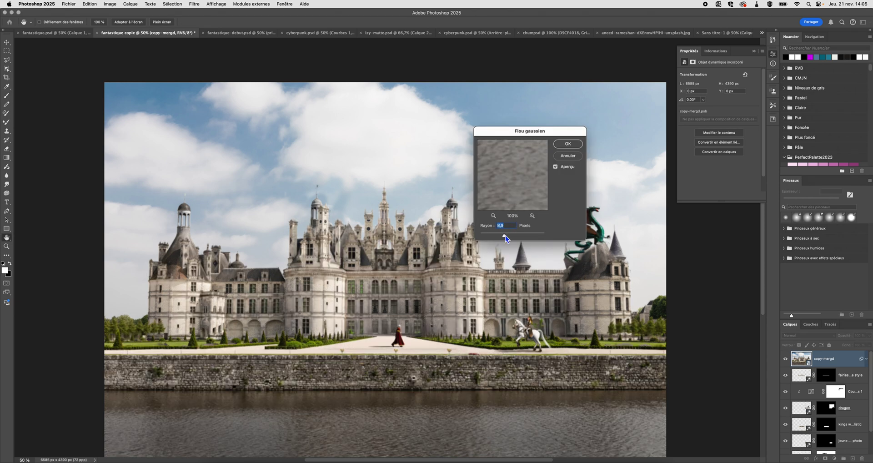
left_click_drag(508, 236, 509, 235)
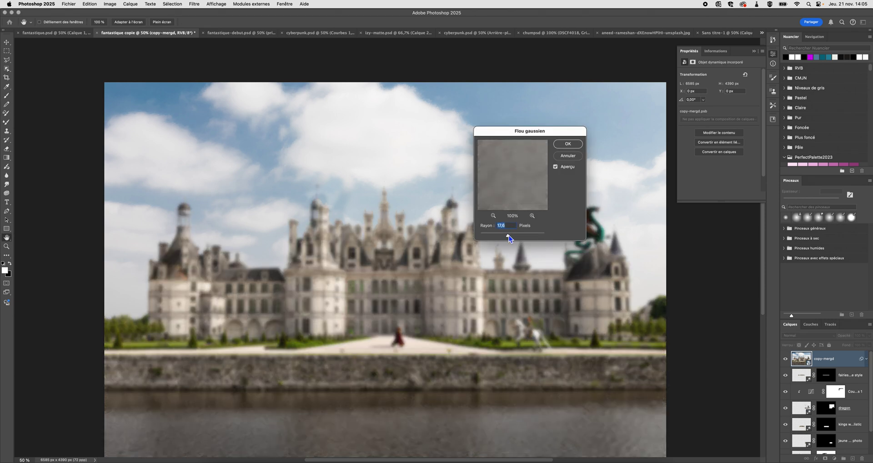
left_click(567, 144)
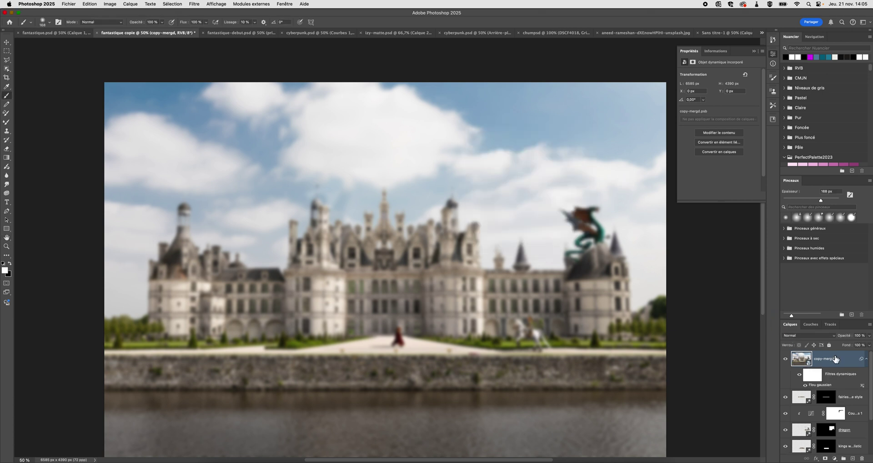
Set the blend mode of the copy-mergd layer to Superposition.
left_click(833, 336)
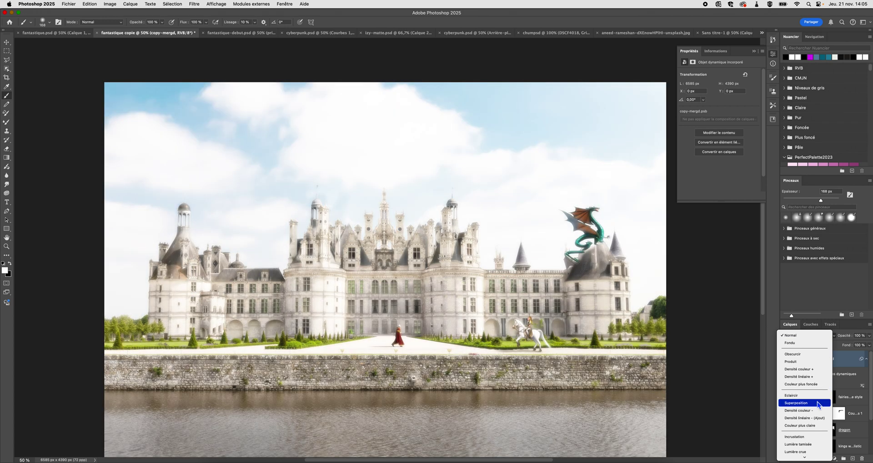
left_click(818, 402)
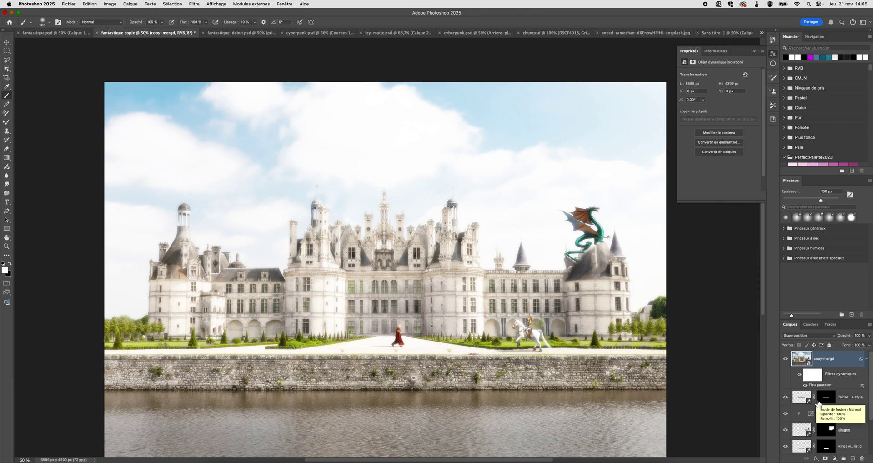
left_click(823, 338)
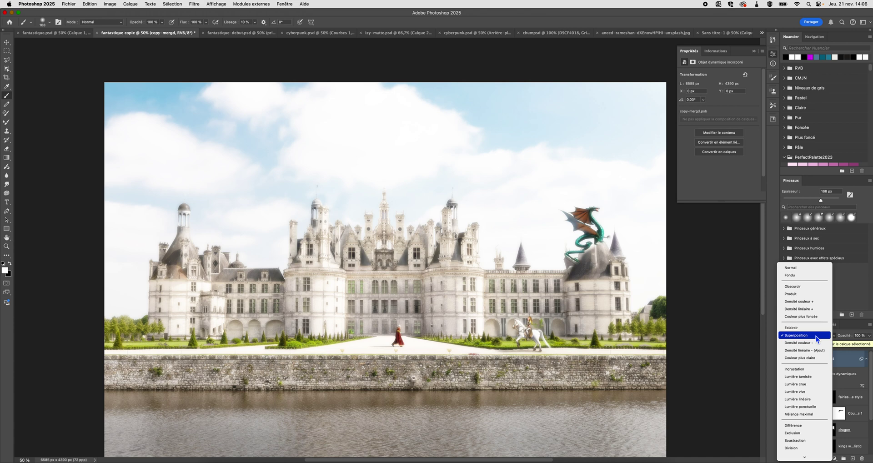
left_click(817, 336)
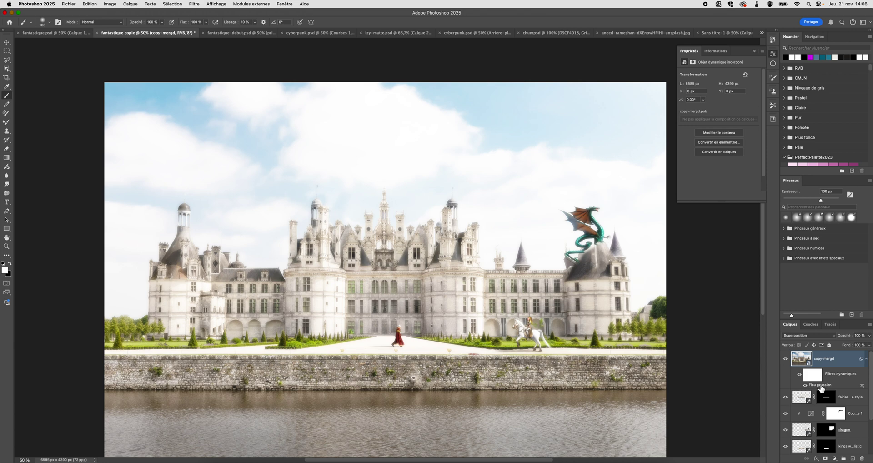
Set the radius of the Gaussian Blur smart filter on the copy-mergd layer to 21.9 pixels.
double_click(820, 385)
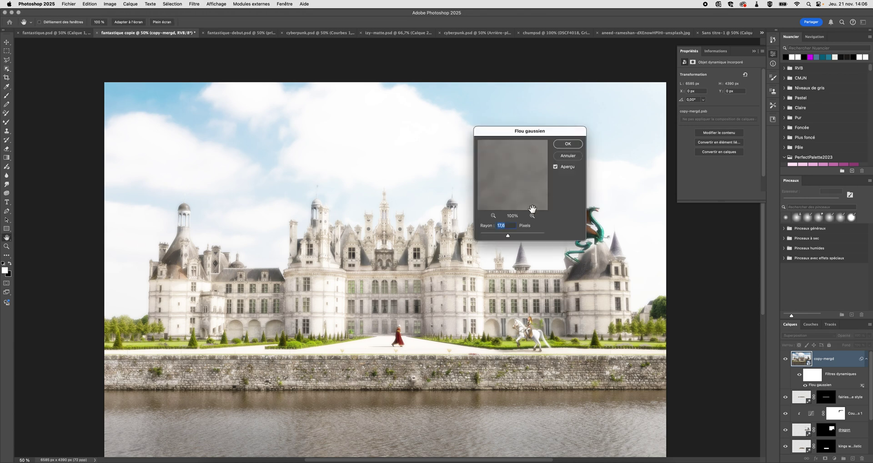
left_click_drag(514, 237, 506, 235)
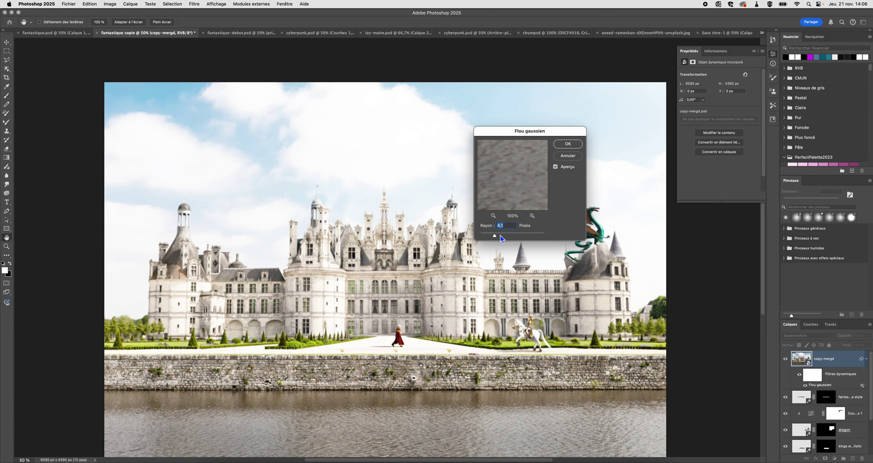
mouse_move(500, 236)
left_mouse_down()
mouse_move(518, 235)
mouse_move(509, 235)
left_mouse_up()
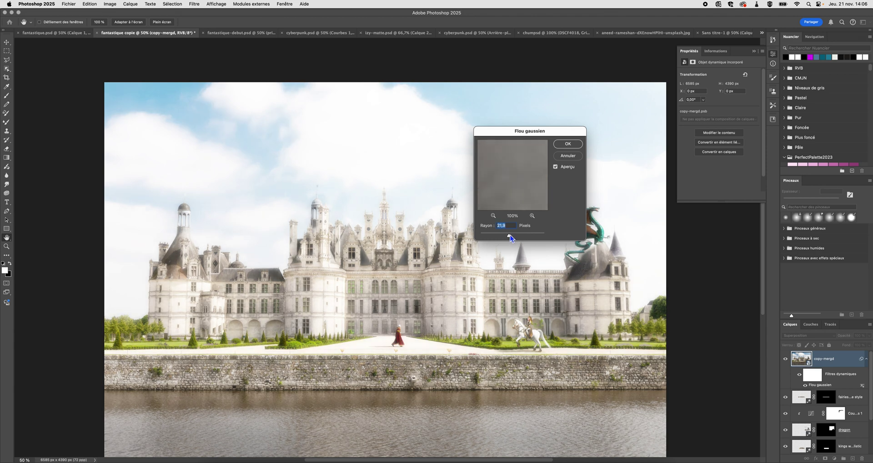
left_click(567, 144)
key("b")
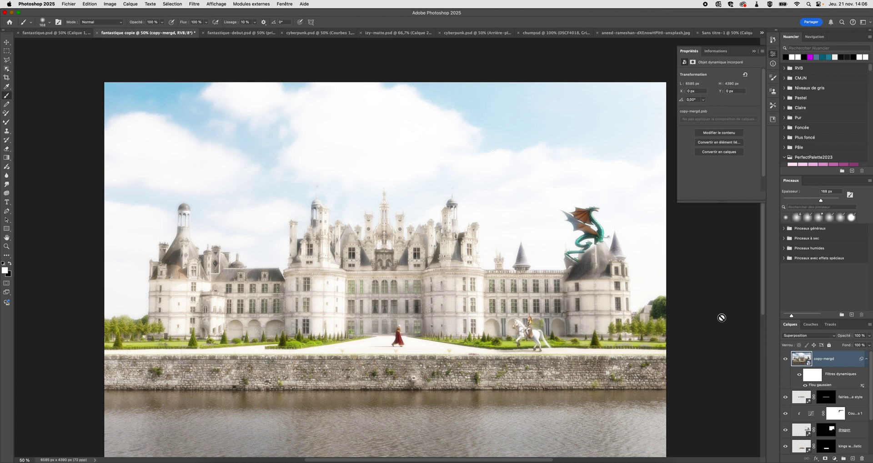
Paint black at 48% brush opacity on the copy-mergd filter mask over the castle's central towers.
left_click(812, 375)
key("x")
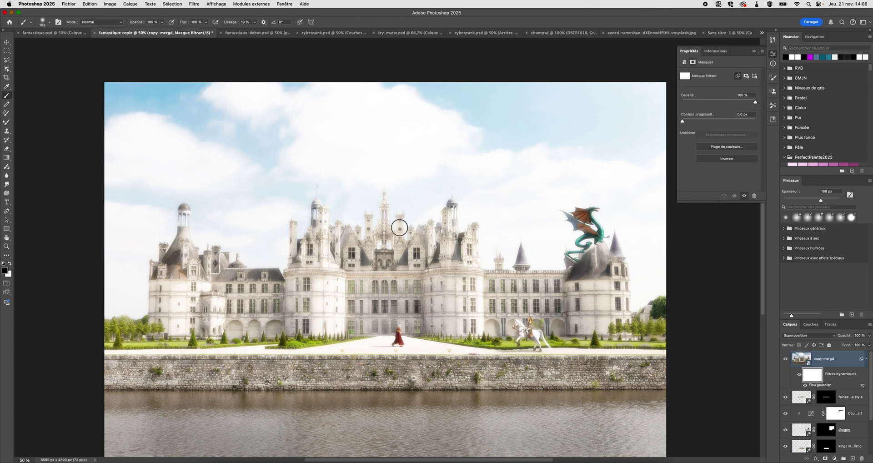
key("x")
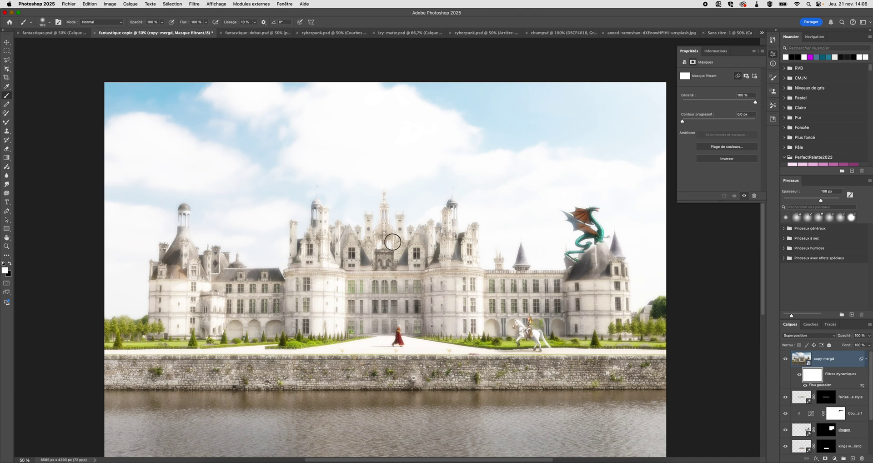
right_click(393, 239)
left_click_drag(462, 257, 463, 257)
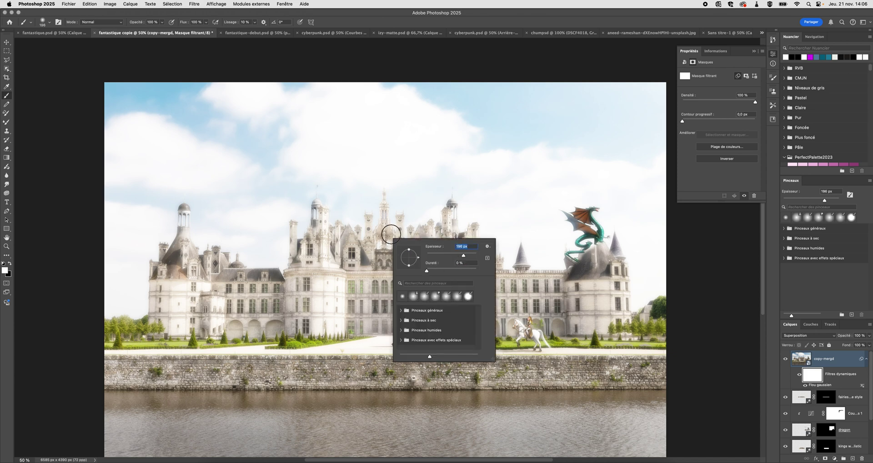
key("Return")
left_click(162, 21)
left_click_drag(161, 31, 145, 30)
left_click(381, 247)
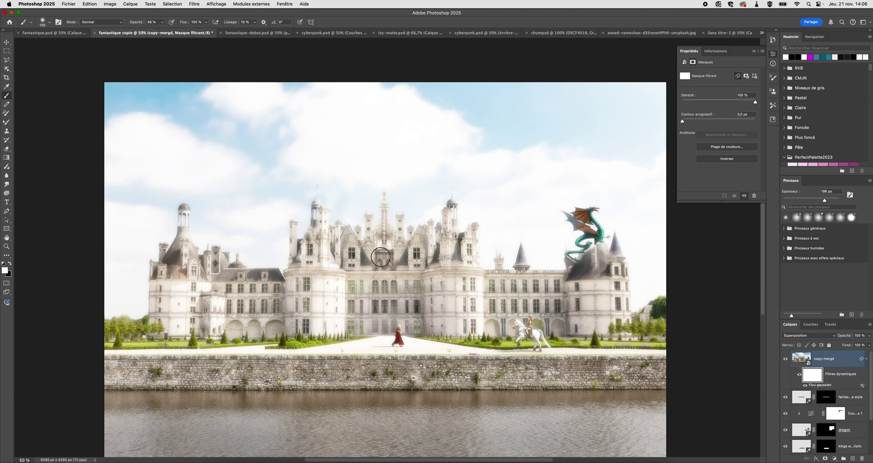
key("x")
left_click_drag(384, 219, 383, 264)
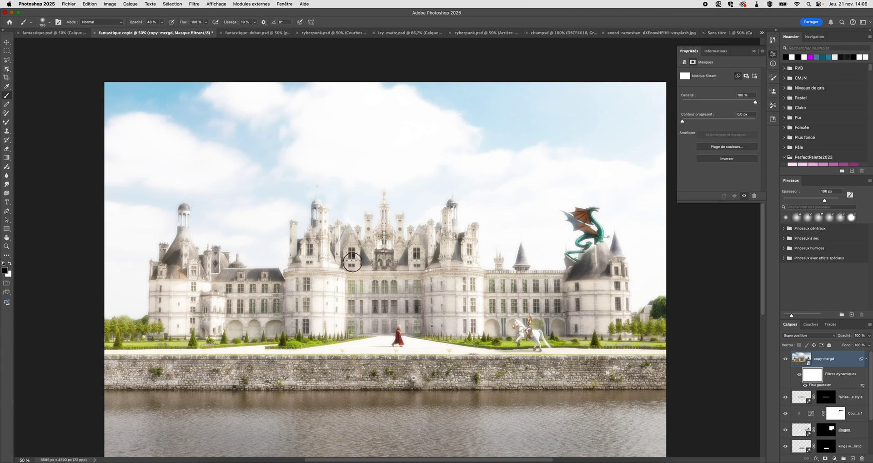
Enlarge the brush to 1610 px and paint black on the filter mask across the castle façade to reduce the blur there.
right_click(378, 262)
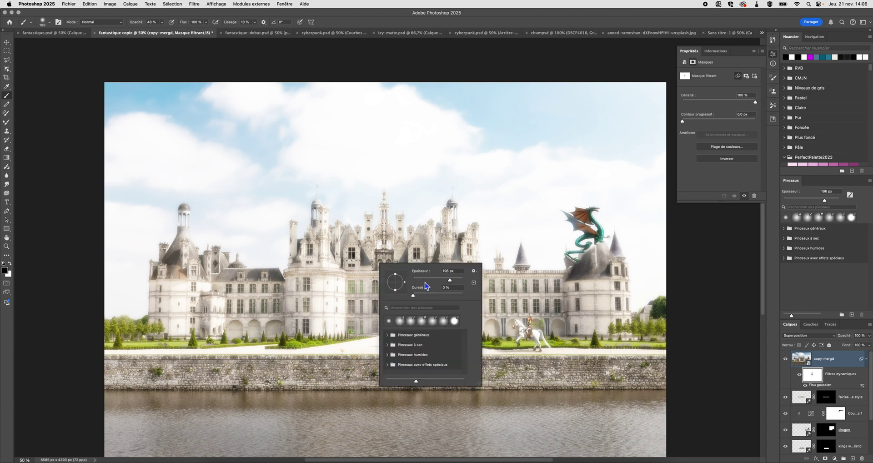
left_click(448, 270)
type("1610")
key("Return")
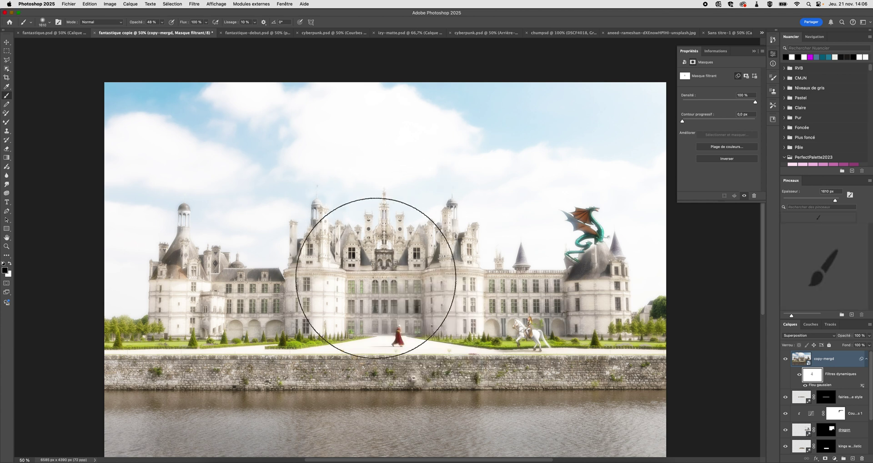
mouse_move(294, 258)
left_mouse_down()
mouse_move(174, 277)
mouse_move(413, 264)
mouse_move(452, 289)
mouse_move(601, 291)
left_mouse_up()
key("x")
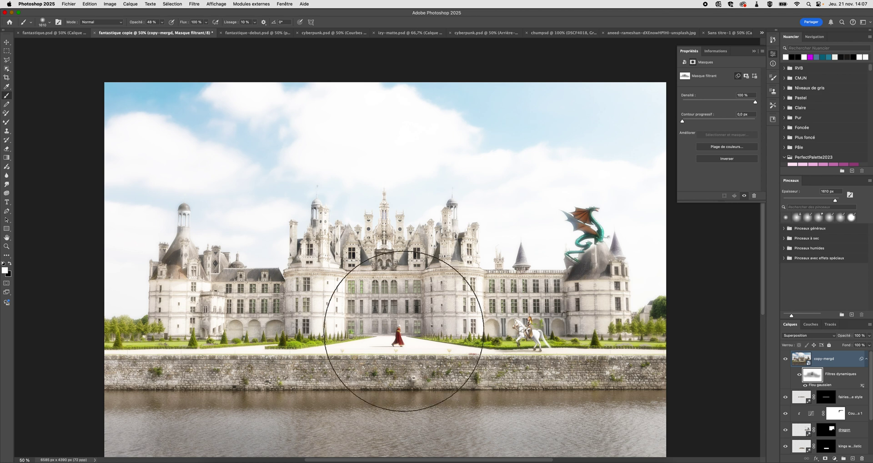
key("x")
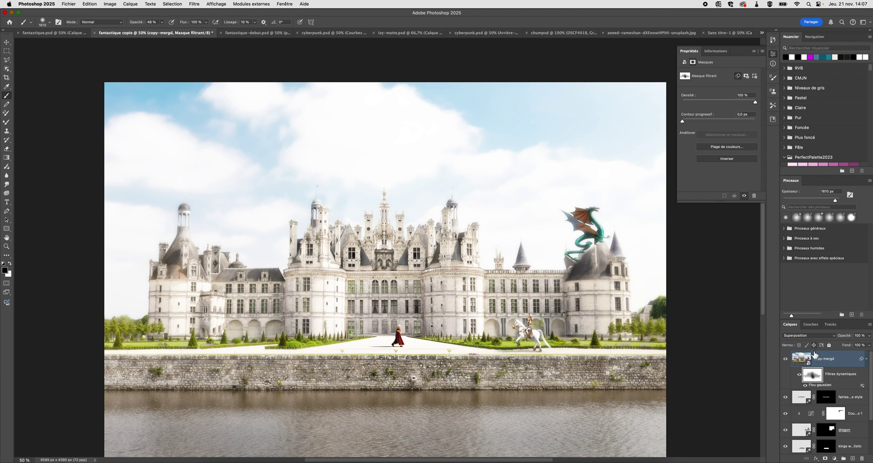
Duplicate the copy-mergd layer and delete the smart filters from the duplicate.
key("super+j")
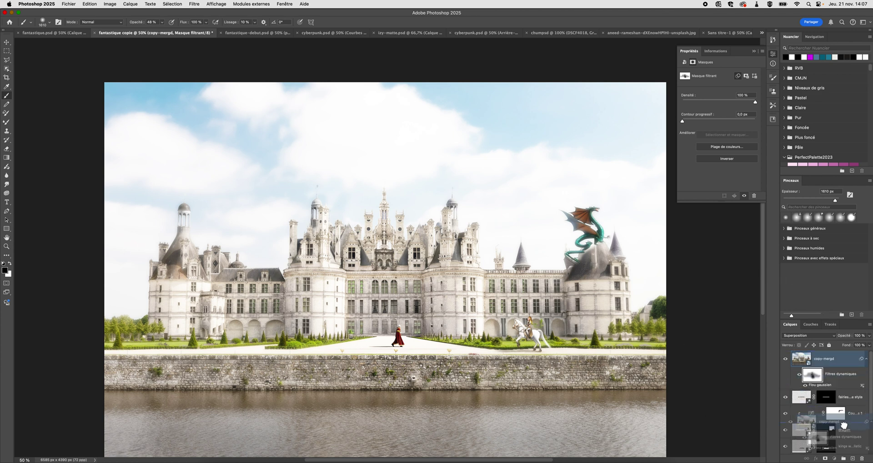
key("x")
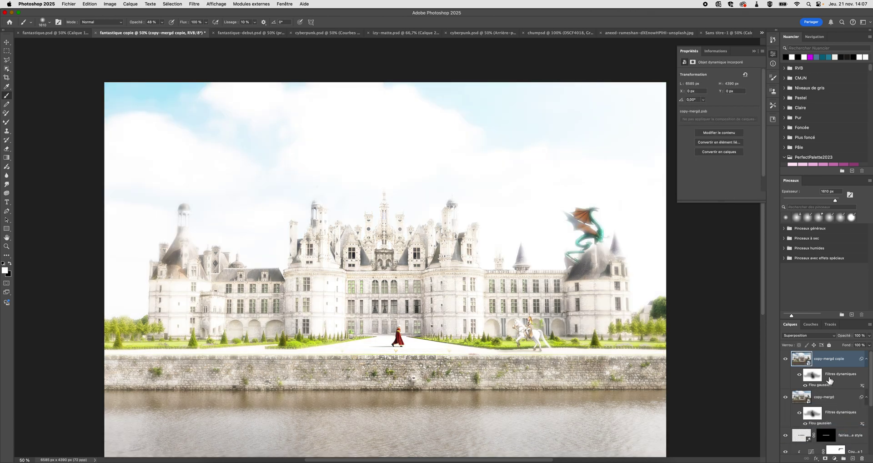
left_click_drag(863, 456, 862, 457)
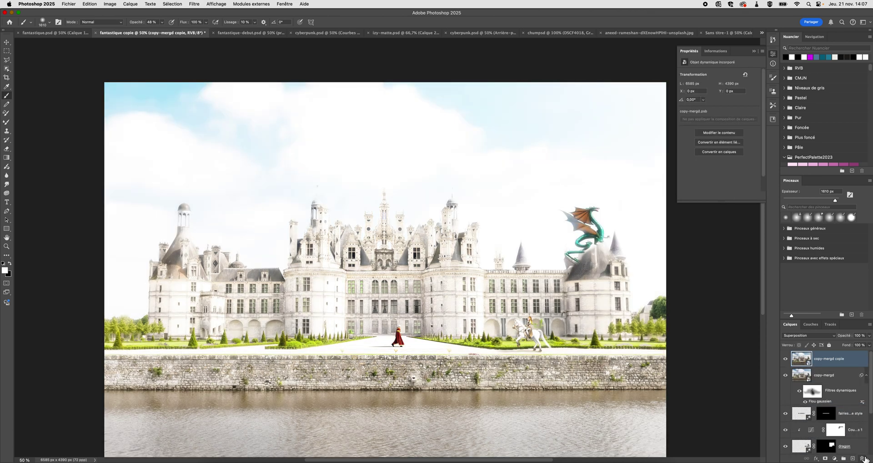
Set the duplicate layer's blend mode to Normal and apply a High Pass (Passe-haut) filter with a 24.7 pixel radius.
left_click(824, 339)
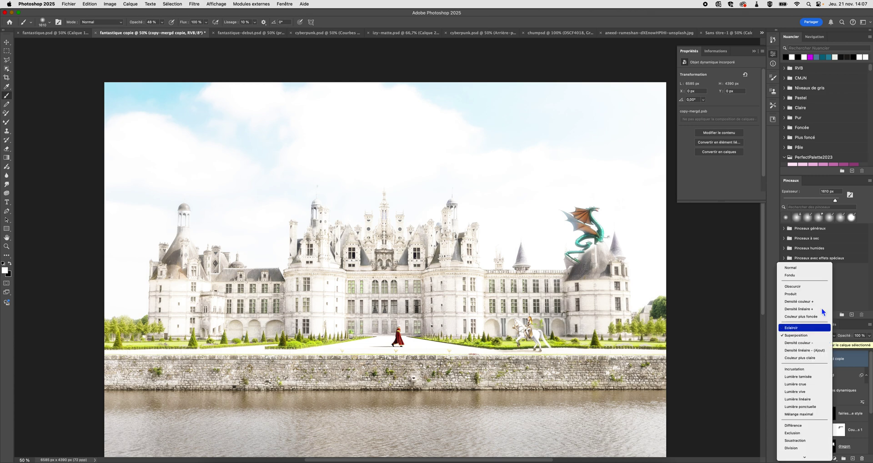
left_click(812, 268)
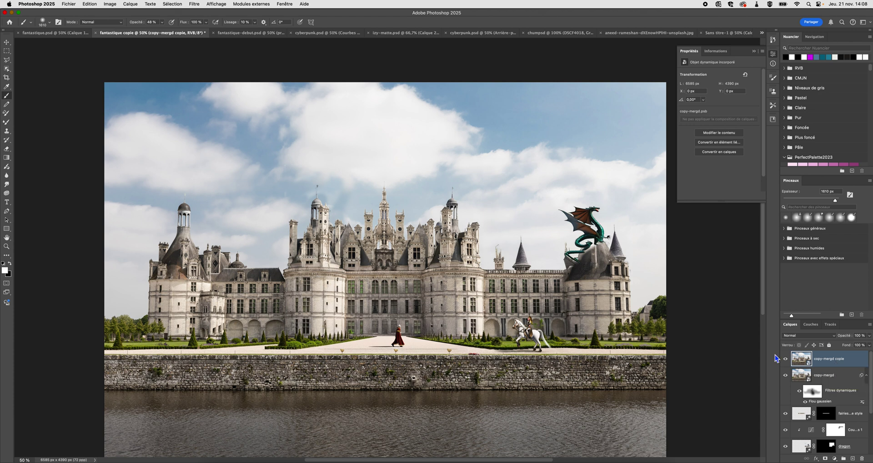
left_click(191, 4)
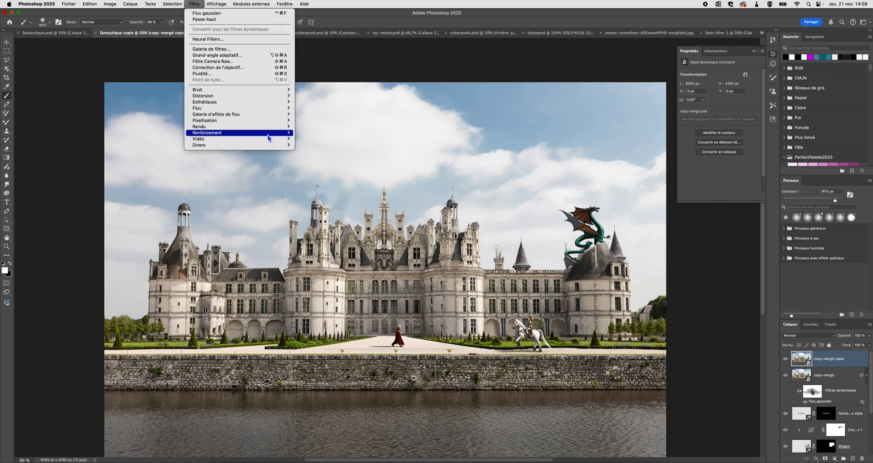
mouse_move(268, 135)
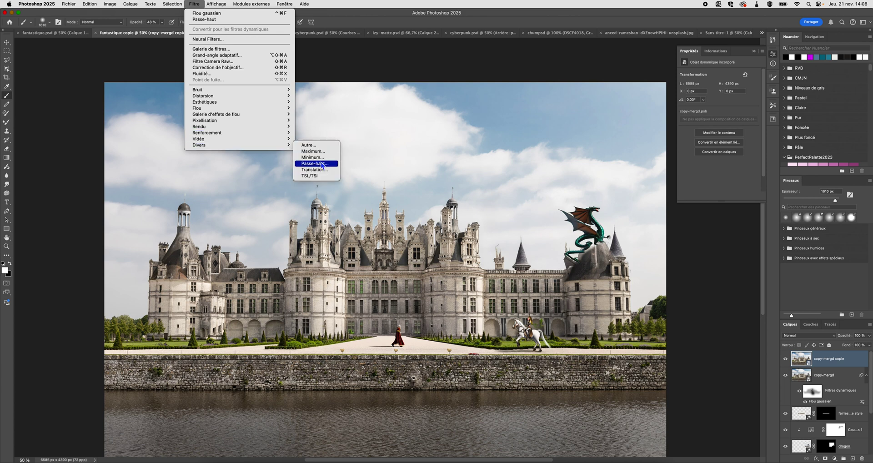
left_click(322, 163)
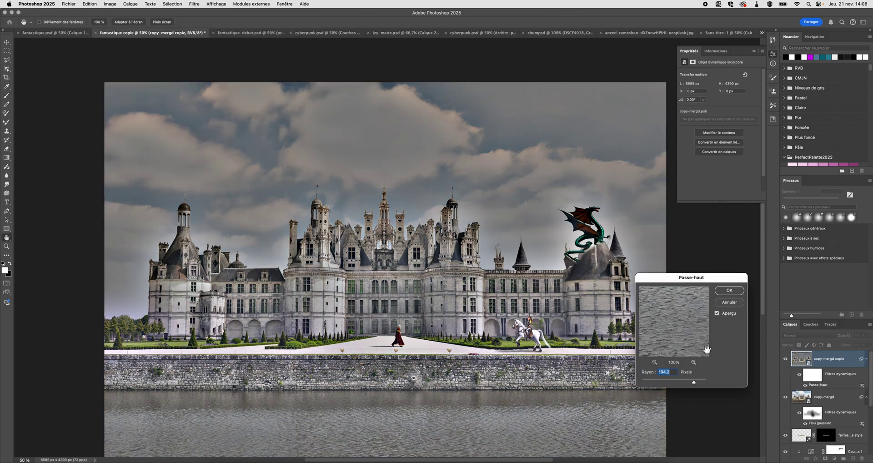
left_click_drag(693, 382, 671, 384)
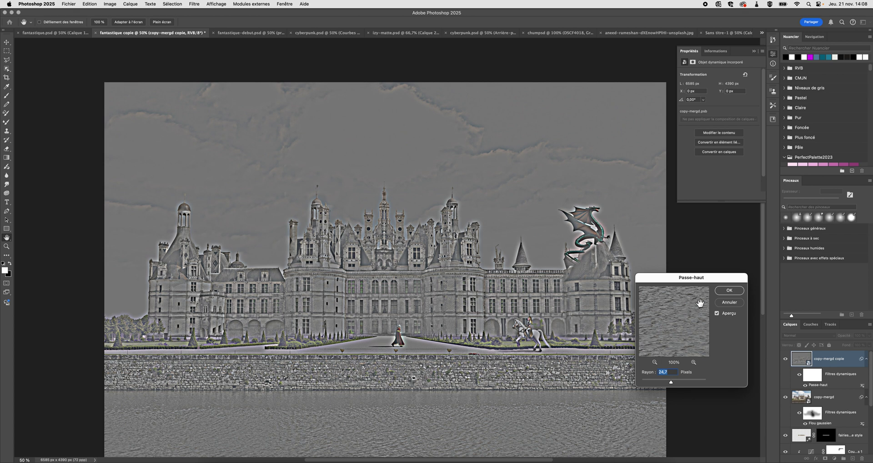
left_click(725, 293)
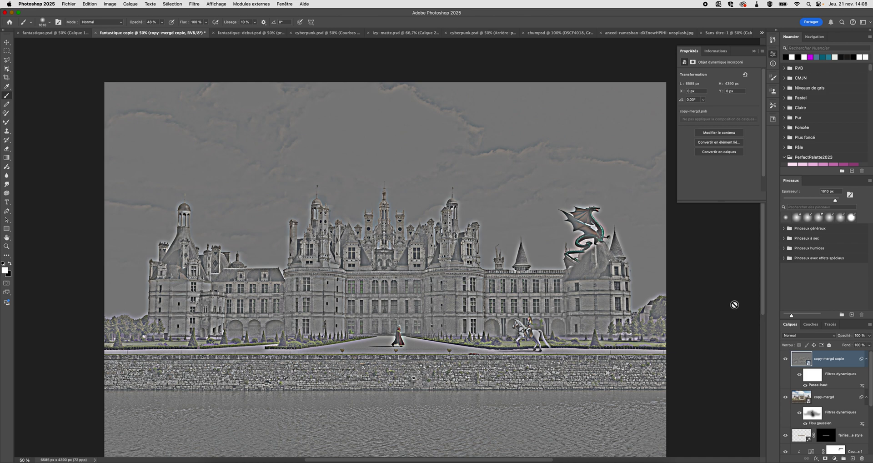
Set the copy-mergd copie layer's blend mode to Lumière vive and its High Pass radius to 65.4 pixels.
left_click(788, 337)
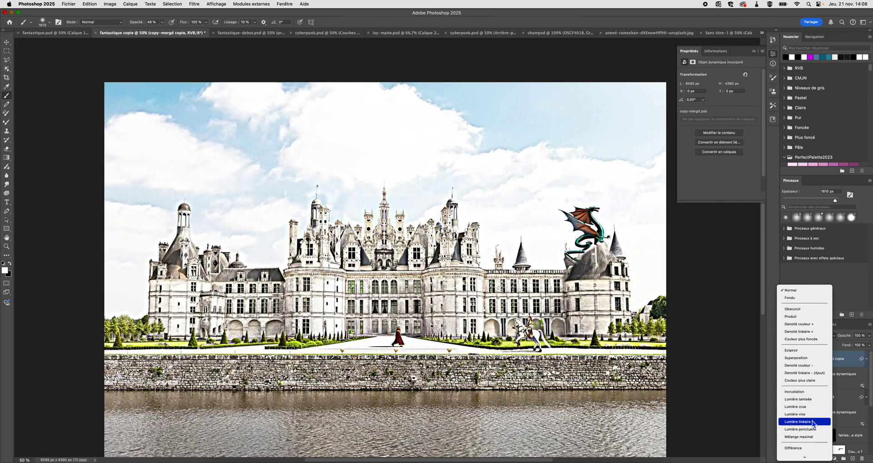
left_click(812, 417)
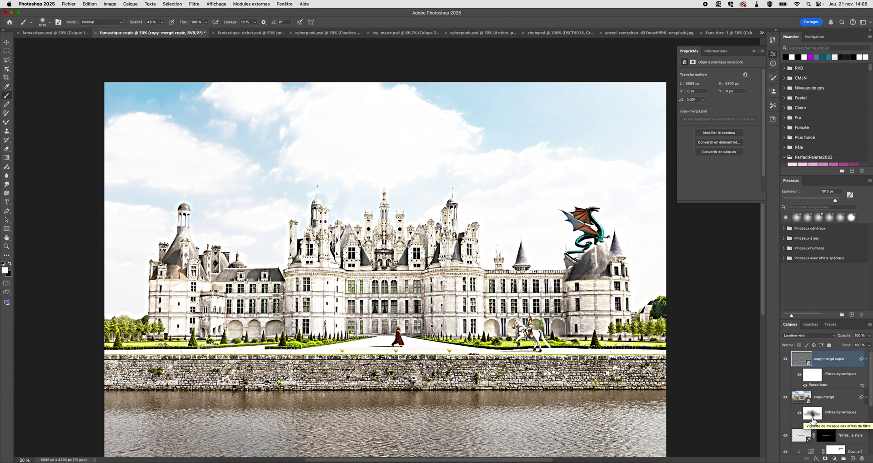
double_click(814, 386)
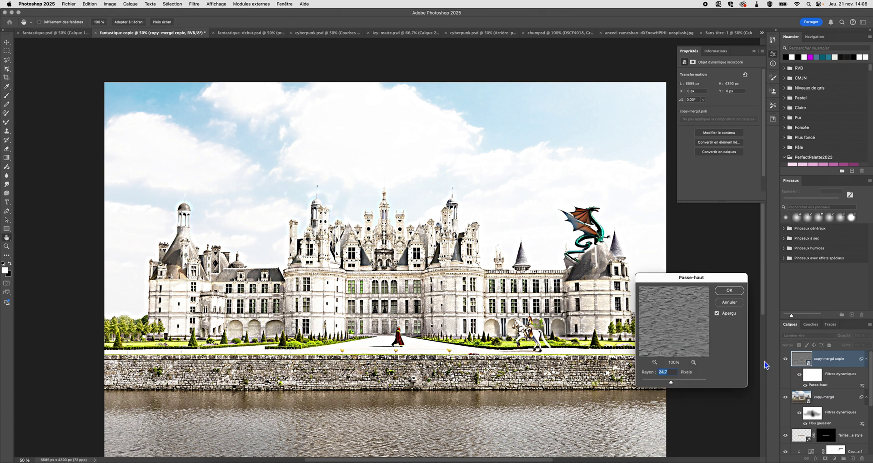
left_click_drag(676, 383, 684, 381)
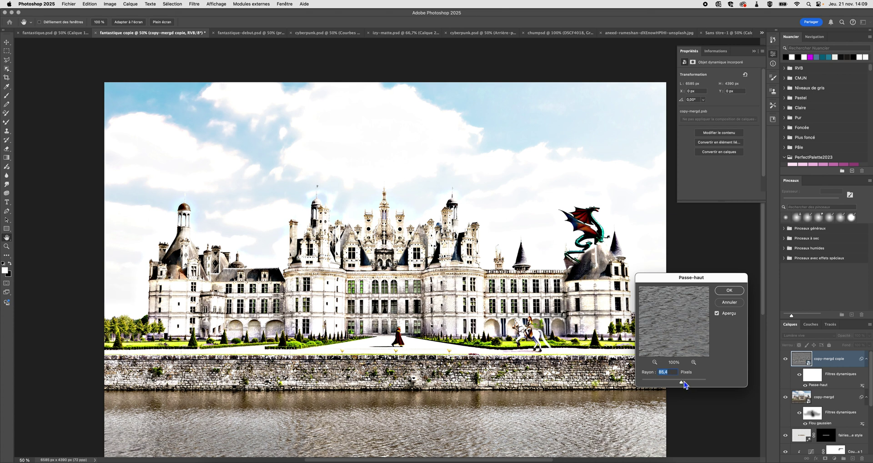
left_click(724, 293)
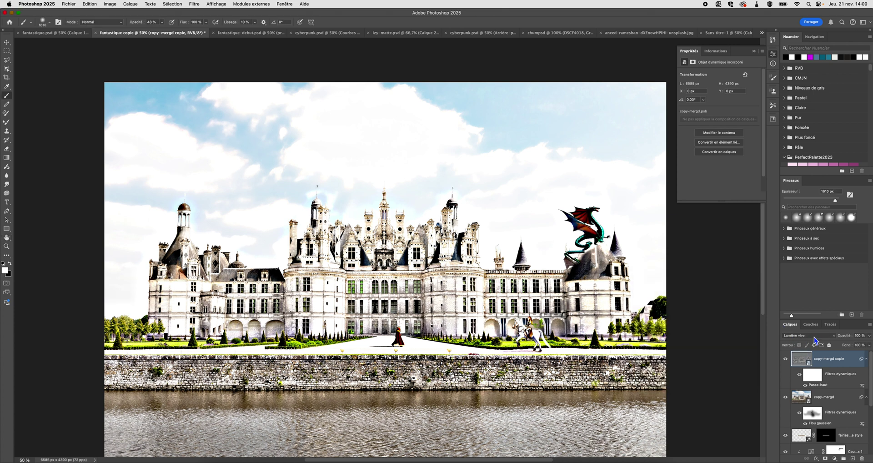
Lower the copy-mergd copie layer's opacity to 64% and paint black on its filter mask around the dragon.
left_click(869, 335)
left_click_drag(855, 345, 858, 344)
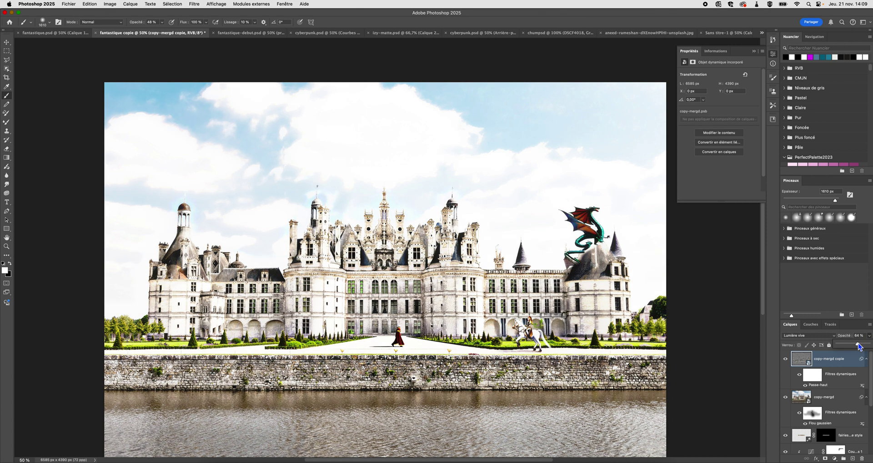
left_click(813, 374)
key("x")
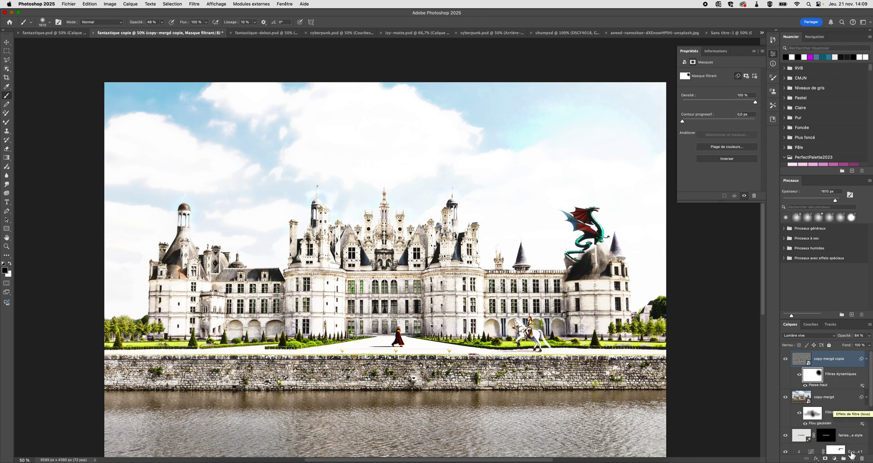
Add a Color Balance adjustment layer on top with midtones at cyan-red -60, magenta-green +31 and yellow-blue +52.
left_click(834, 458)
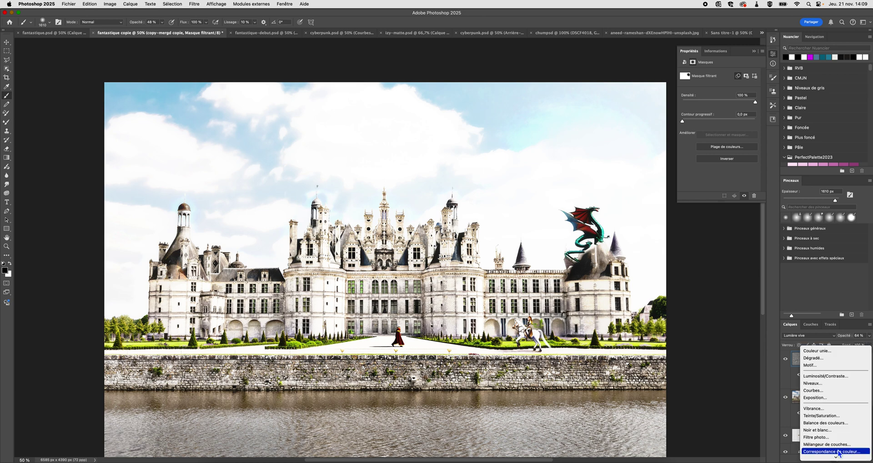
mouse_move(836, 459)
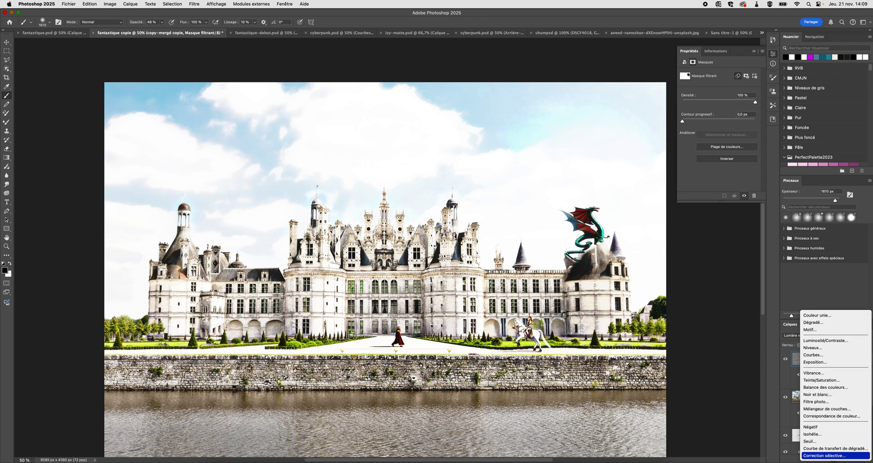
left_click(837, 387)
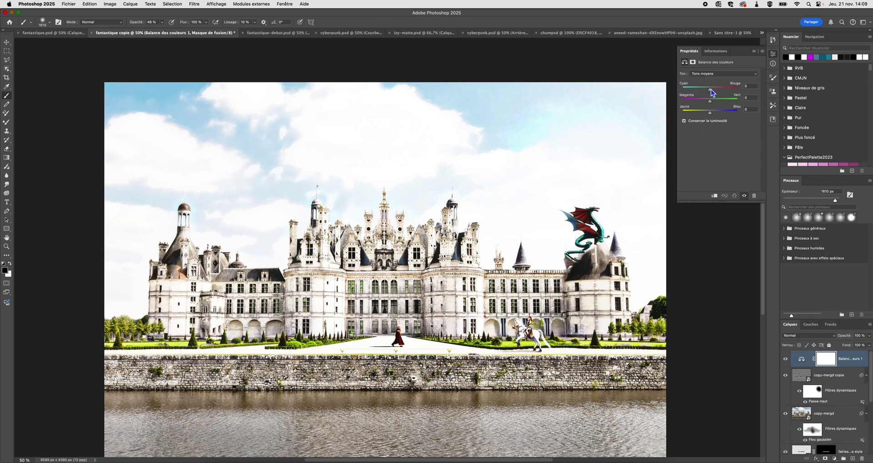
left_click_drag(710, 89, 702, 90)
left_click_drag(710, 101, 714, 112)
left_click_drag(718, 101, 695, 92)
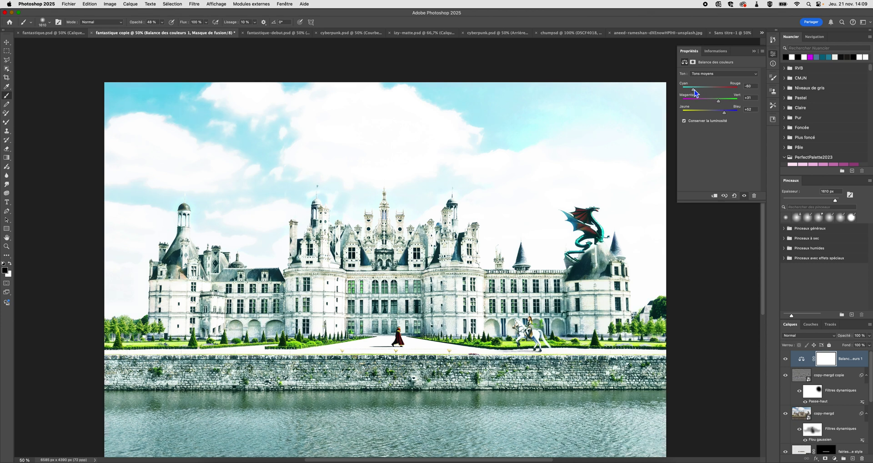
left_click(859, 360)
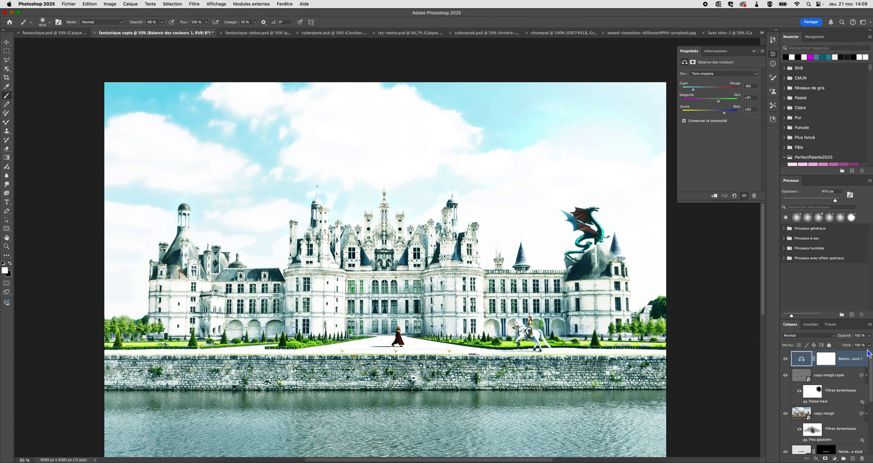
Lower the Color Balance adjustment layer's opacity and add a new empty layer above it.
left_click(869, 336)
left_click_drag(871, 344, 856, 347)
left_click_drag(856, 345, 854, 345)
left_click_drag(855, 344, 853, 346)
left_click(850, 366)
left_click(853, 459)
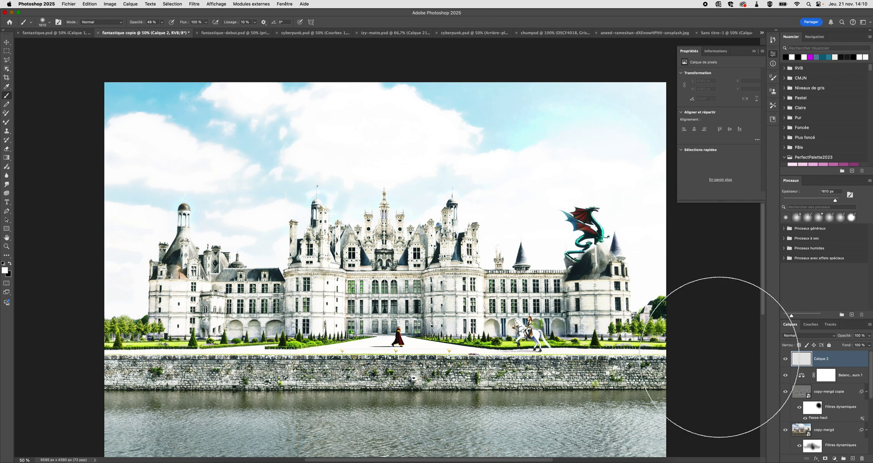
Start generating an image with the prompt "fairy dust on black bacground" and the Photo content type.
left_click(90, 5)
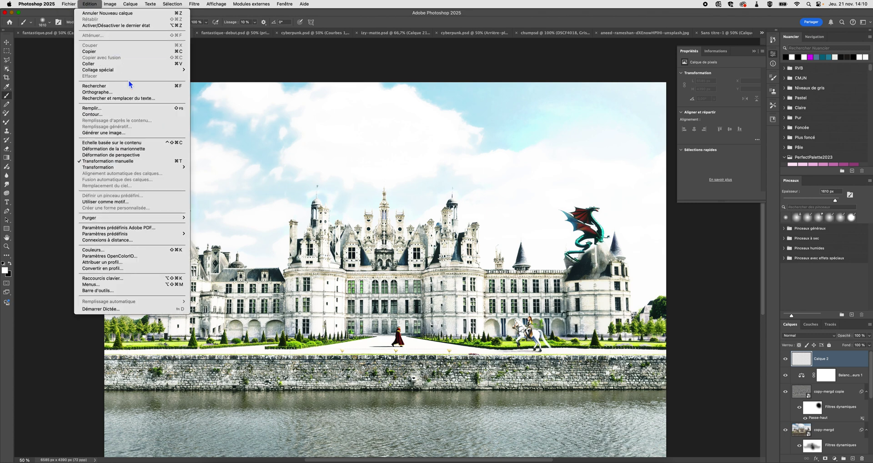
left_click(142, 133)
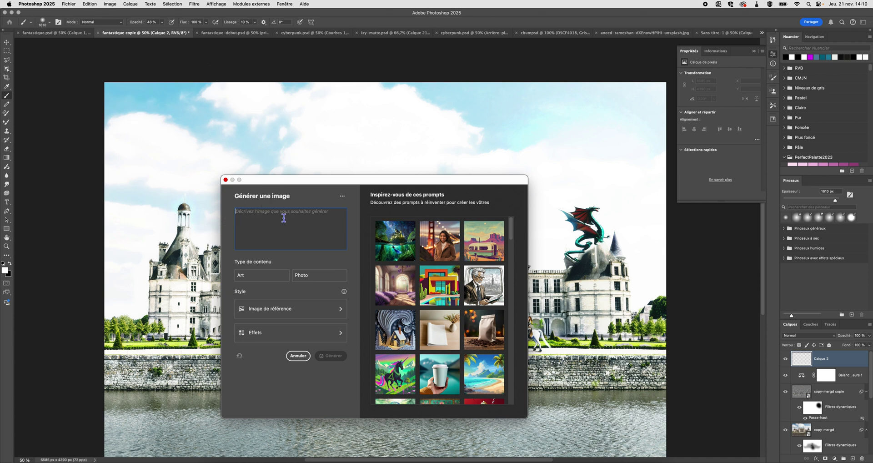
type("une")
key("BackSpace")
key("BackSpace")
key("BackSpace")
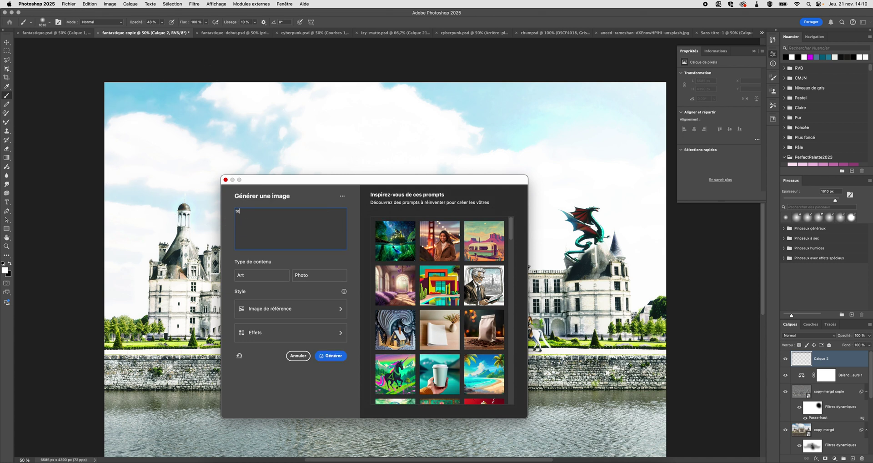
type("fairy dust on black bacground")
left_click(313, 275)
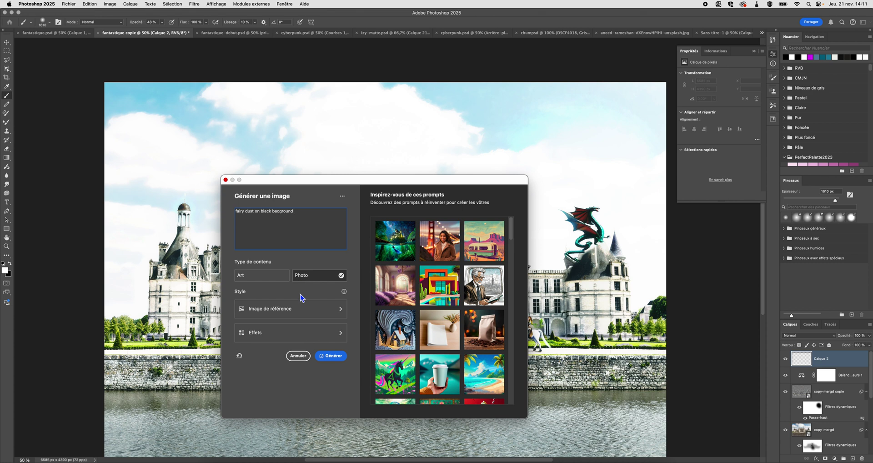
Use the A-fairy-dust image from the Desktop (Bureau) as the style reference image.
left_click(304, 311)
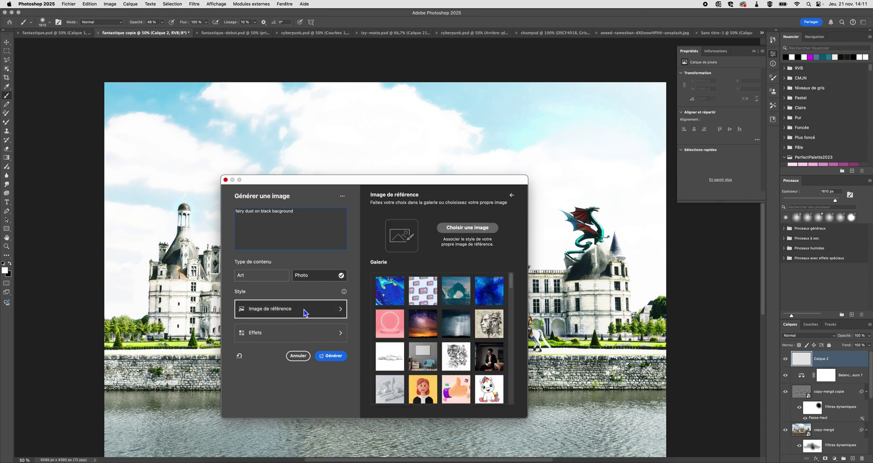
left_click(461, 231)
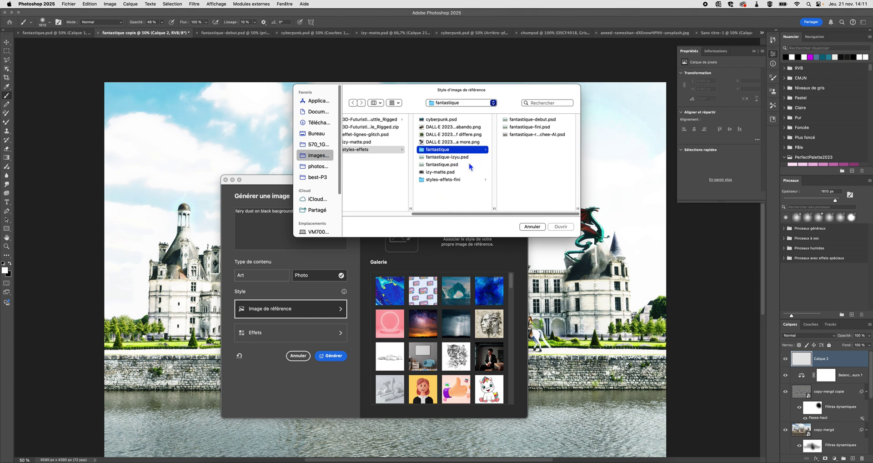
left_click_drag(474, 213, 403, 220)
left_click(331, 134)
left_click(359, 135)
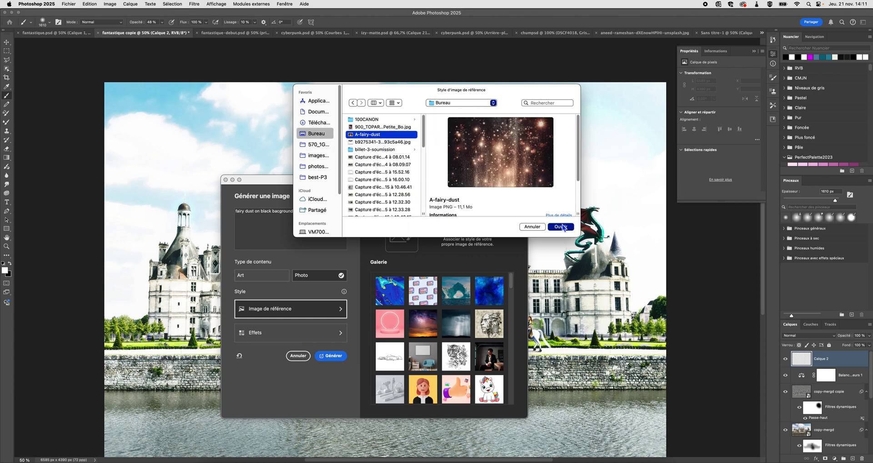
left_click(561, 225)
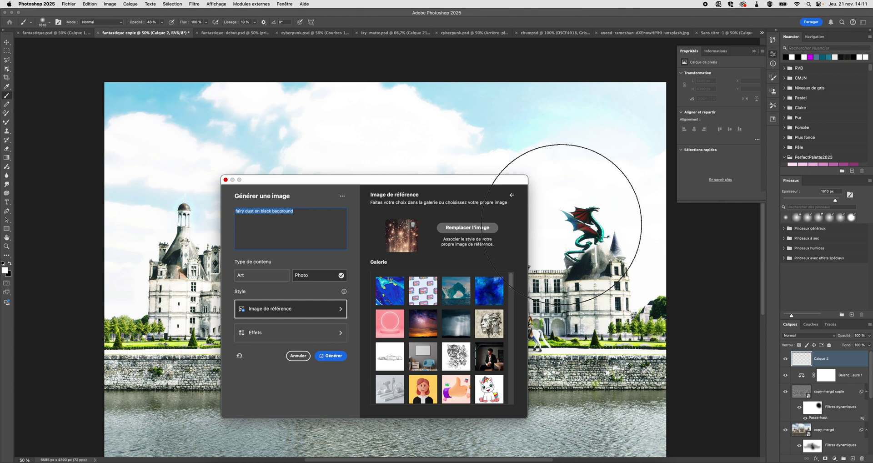
Add the Effet Bokeh style effect and generate the fairy dust image.
left_click(305, 332)
scroll(447, 343, "down", 3)
scroll(447, 343, "down", 3)
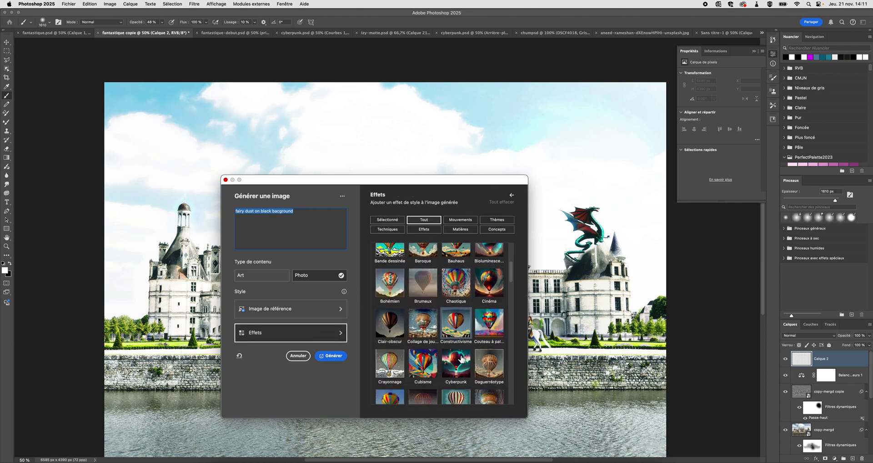
scroll(461, 359, "down", 3)
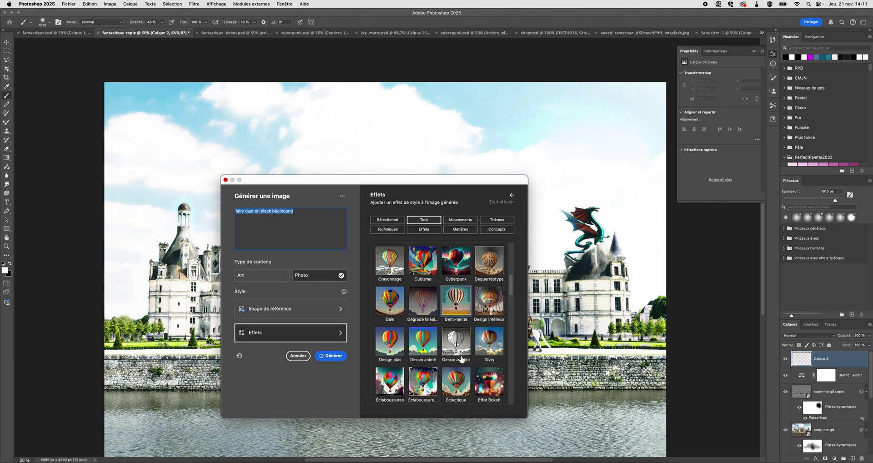
left_click(503, 361)
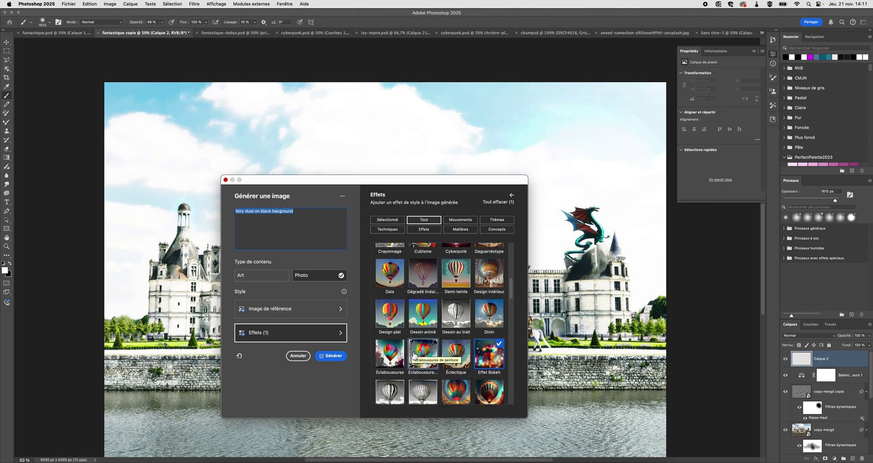
left_click(331, 358)
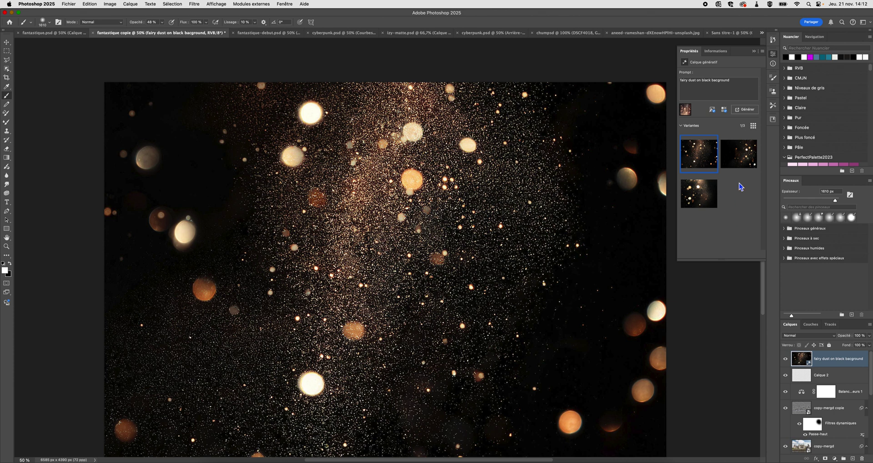
Compare the generated fairy dust variants and generate another set with the same prompt.
left_click(739, 154)
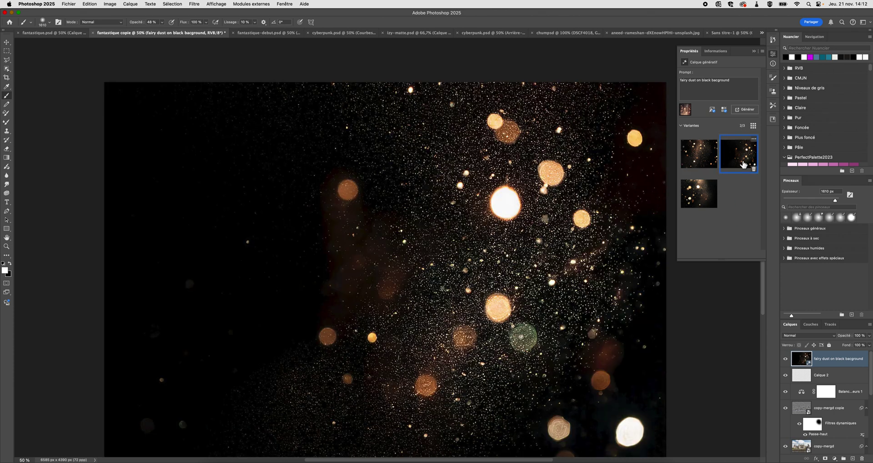
left_click(707, 191)
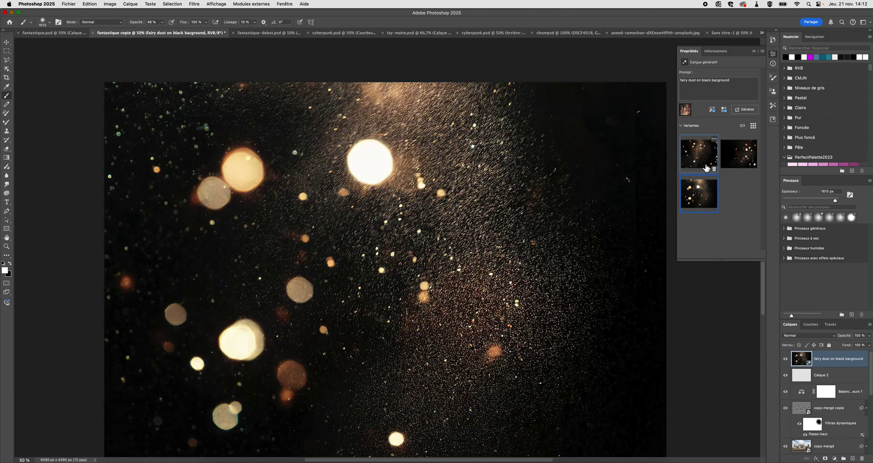
left_click(702, 166)
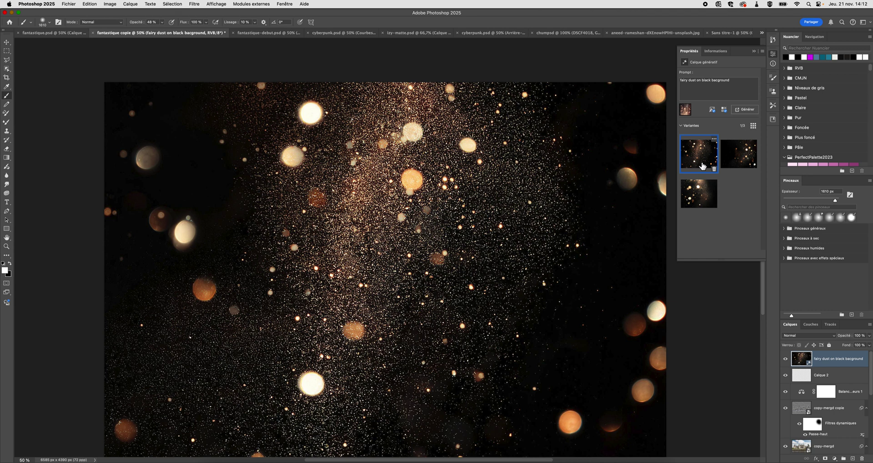
left_click(703, 193)
left_click(748, 112)
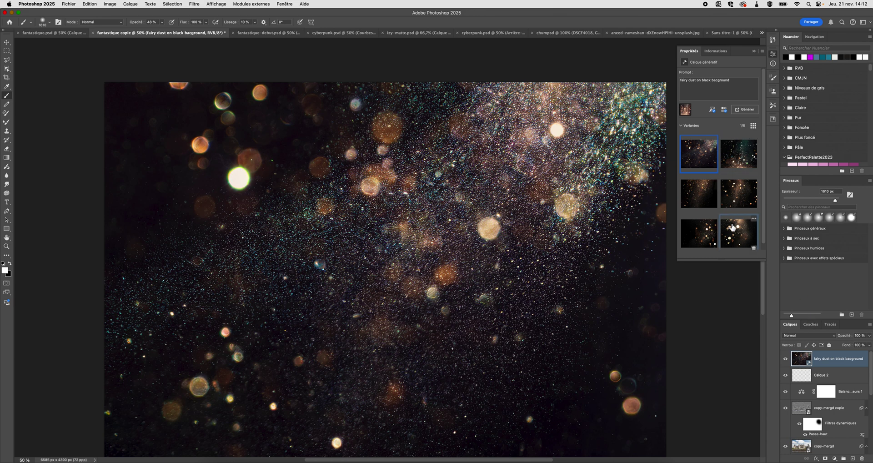
Compare the new fairy dust variants and choose the first one, with multicoloured dust at the upper right.
left_click(728, 196)
left_click(703, 199)
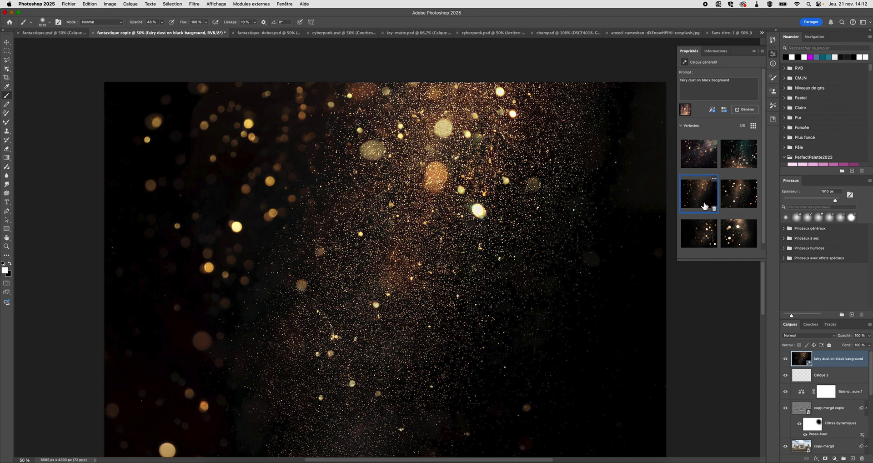
scroll(704, 205, "down", 1)
left_click(733, 226)
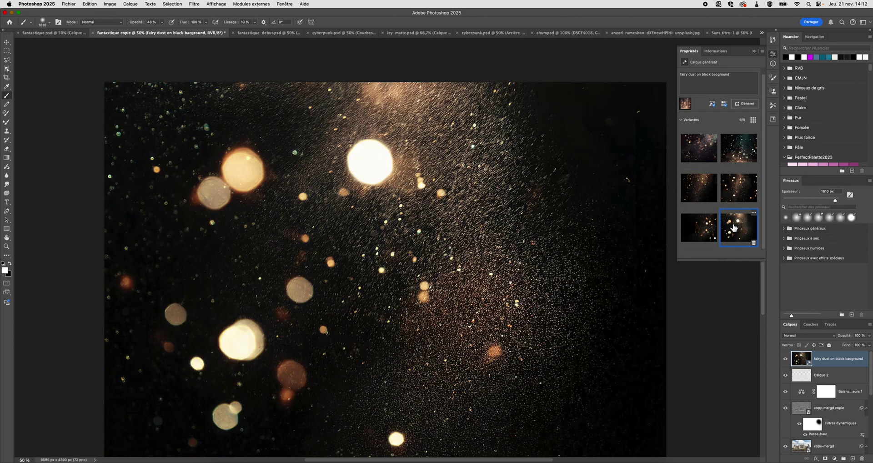
left_click(707, 196)
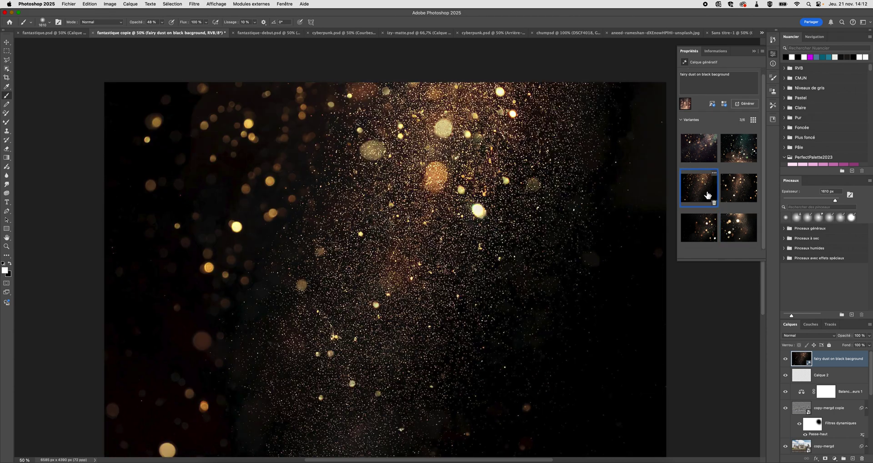
left_click(704, 146)
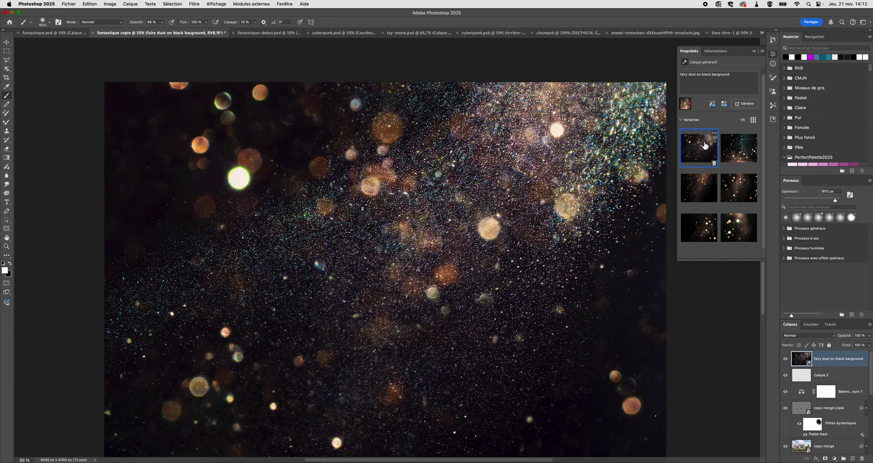
Set the fairy dust layer's blend mode to Lumière tamisée, add a layer mask and paint black on it over the castle.
left_click(824, 336)
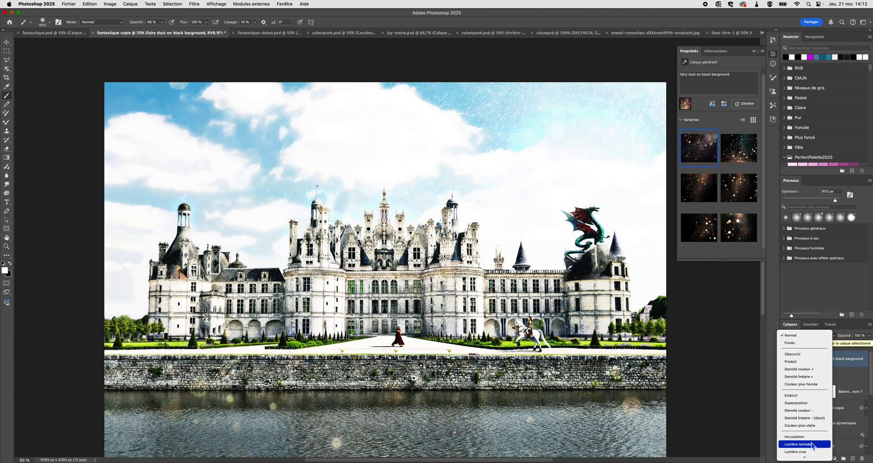
left_click(812, 444)
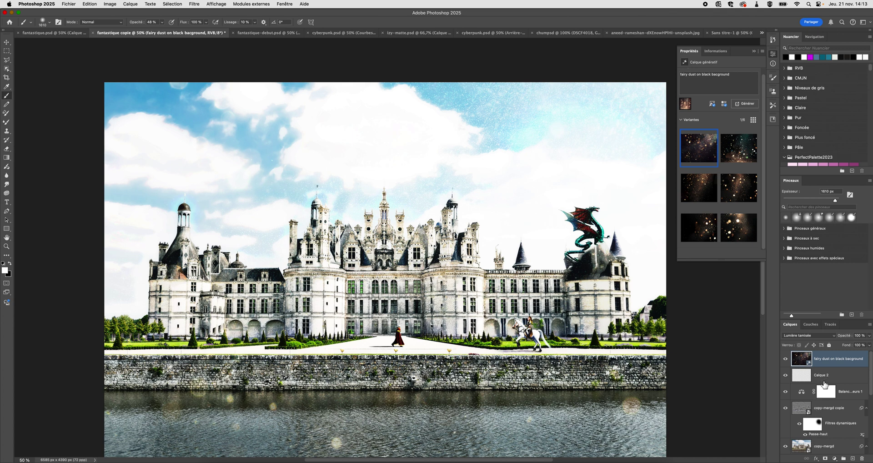
left_click(825, 459)
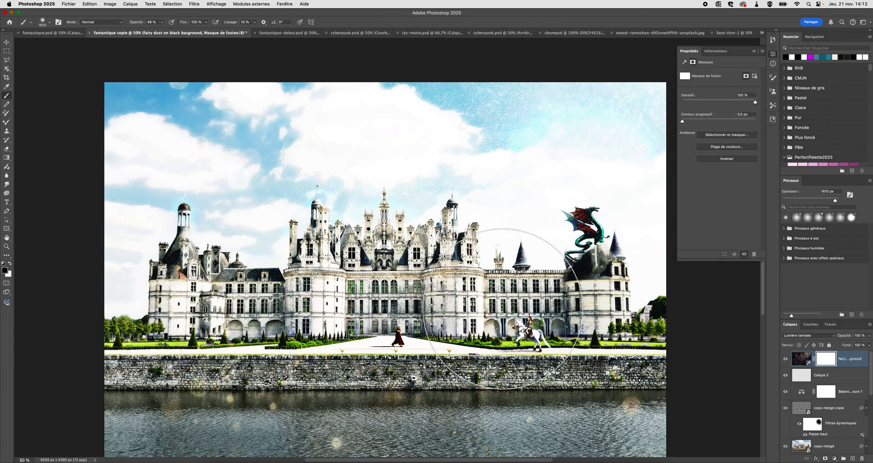
mouse_move(377, 244)
left_mouse_down()
mouse_move(380, 264)
mouse_move(354, 291)
mouse_move(273, 309)
mouse_move(181, 308)
mouse_move(455, 309)
mouse_move(564, 345)
mouse_move(604, 314)
mouse_move(602, 342)
left_mouse_up()
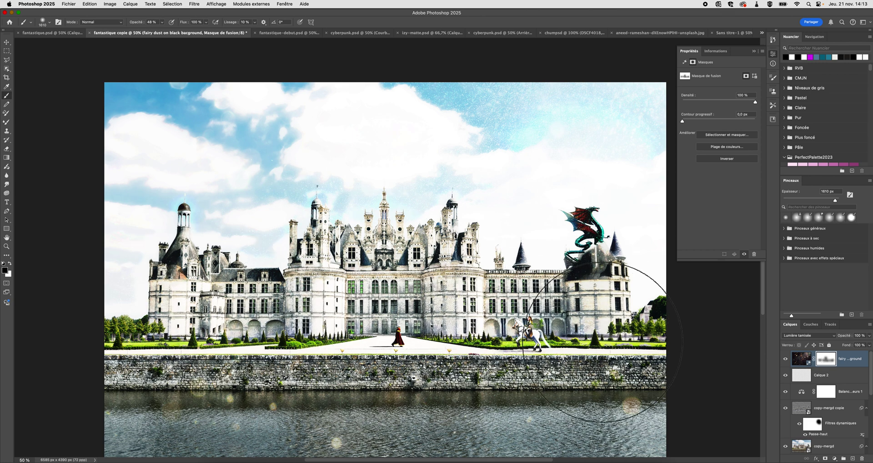